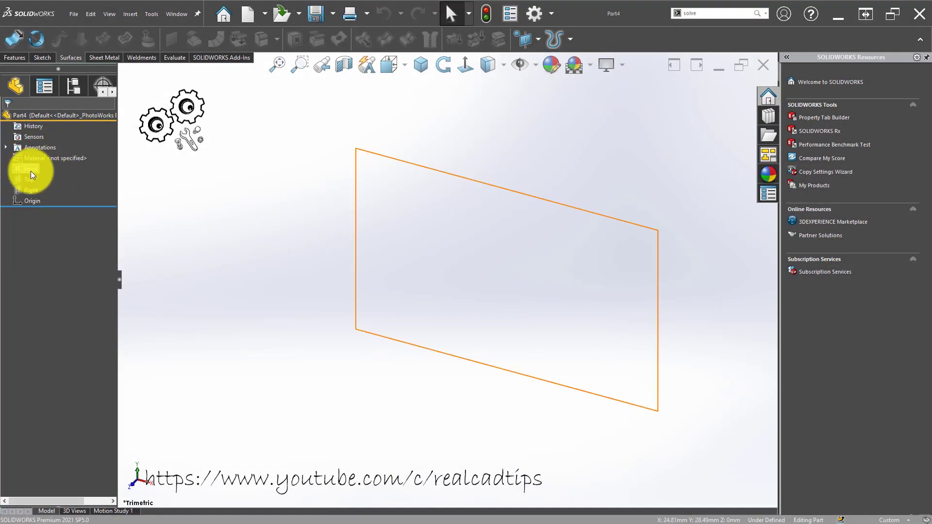
Step: Start a sketch on the Front plane with a horizontal centerline from the origin
left_click(31, 171)
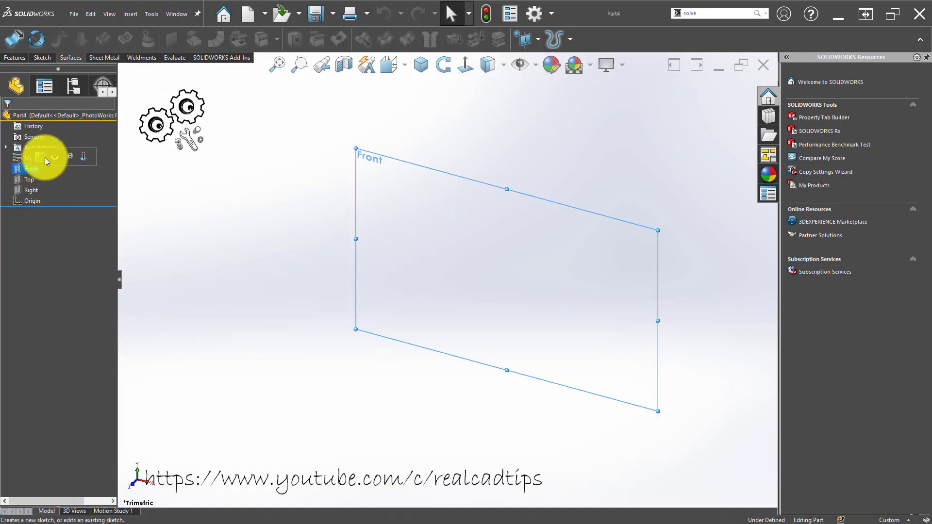
left_click(82, 156)
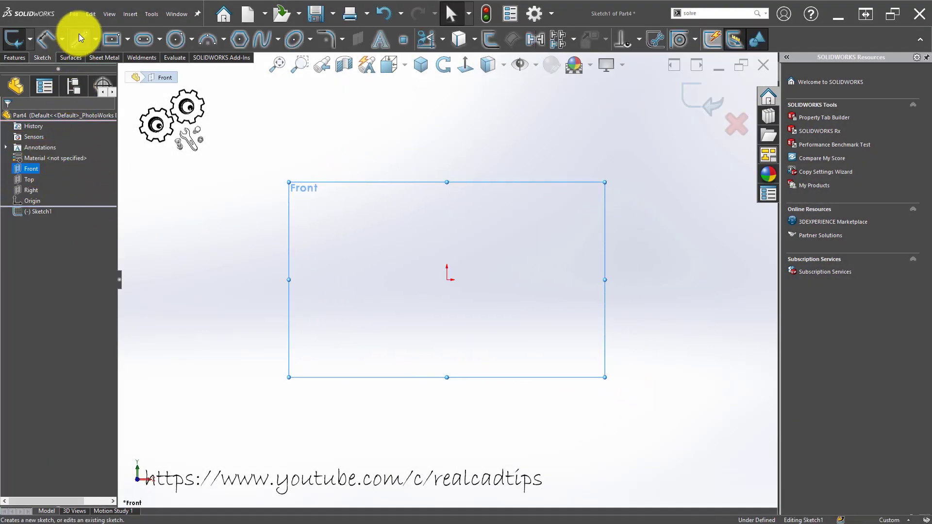
key("l")
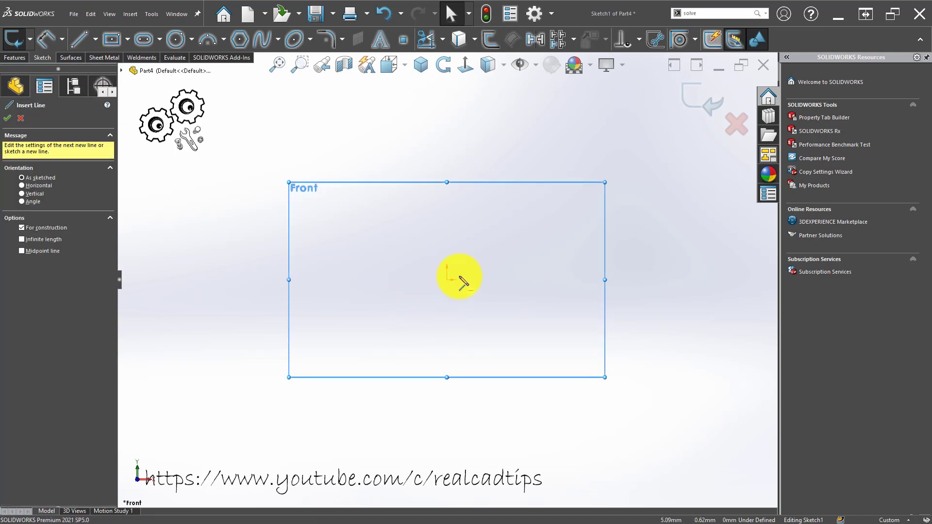
left_click(447, 280)
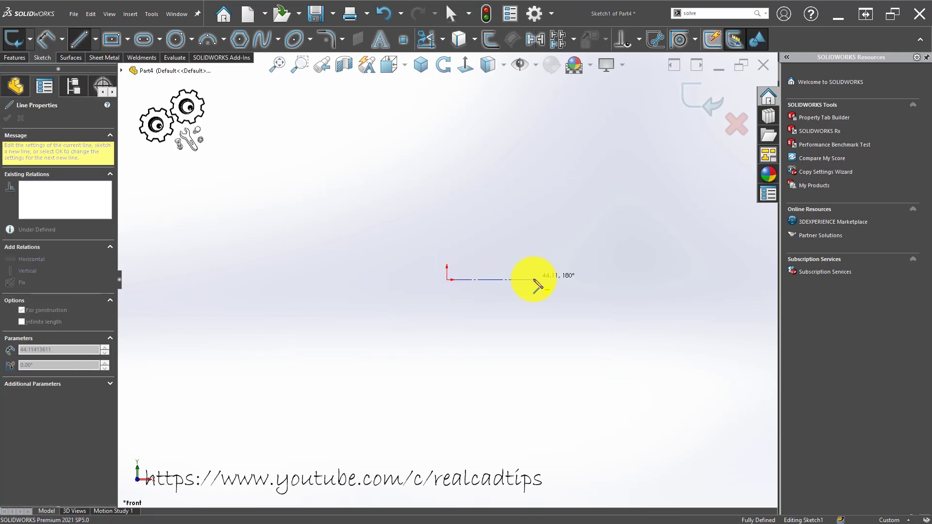
double_click(537, 287)
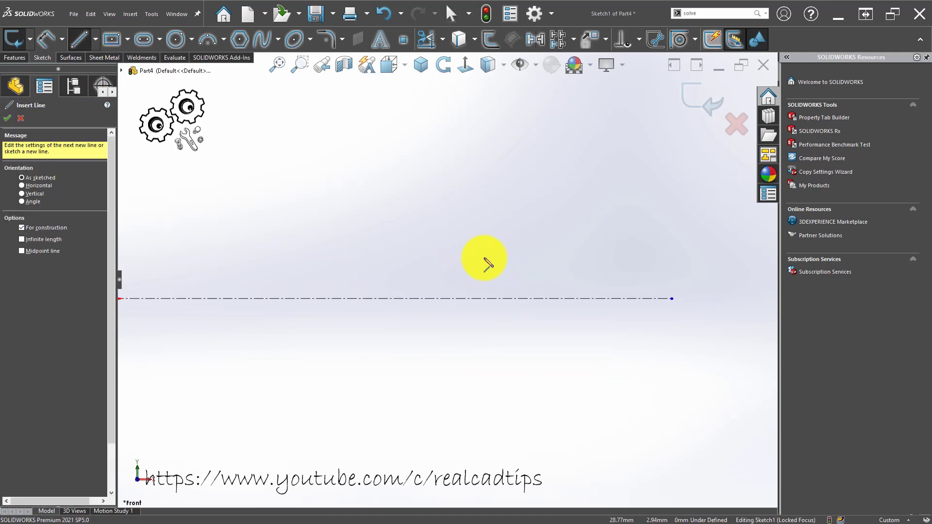
left_click(83, 42)
Step: Draw an upright L-shaped line at each end of the centerline
key("l")
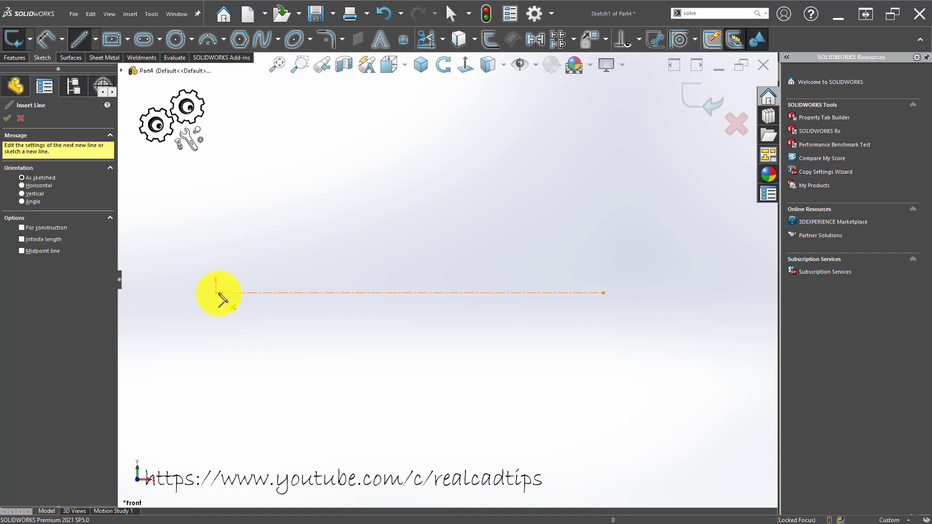
left_click(215, 293)
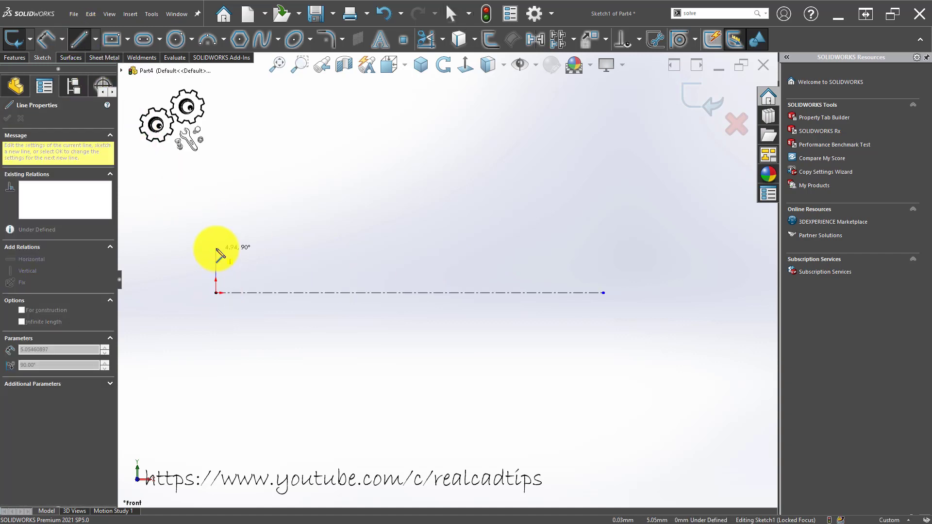
double_click(247, 247)
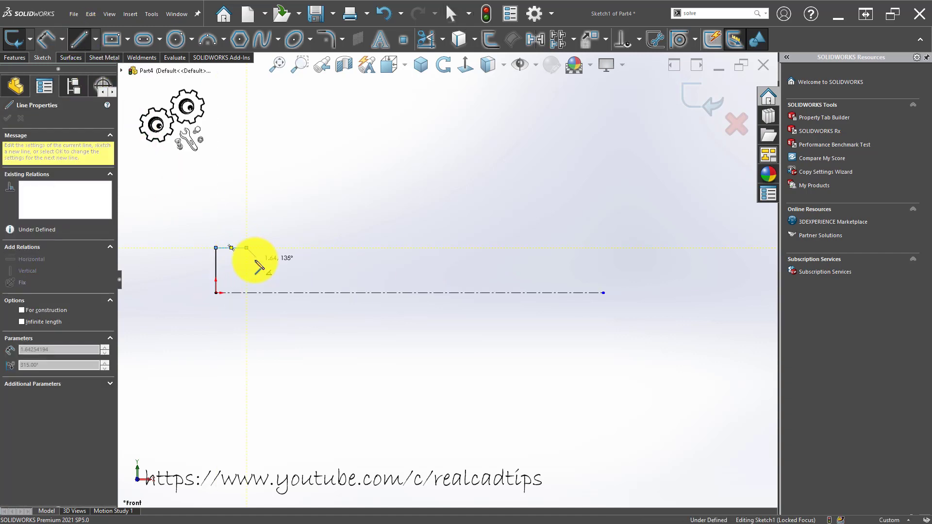
left_click(603, 292)
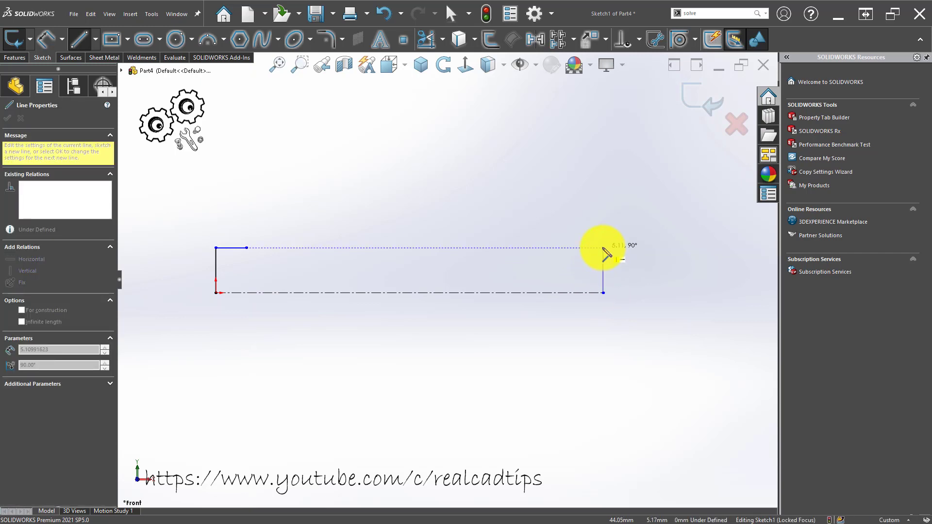
left_click(603, 248)
double_click(574, 247)
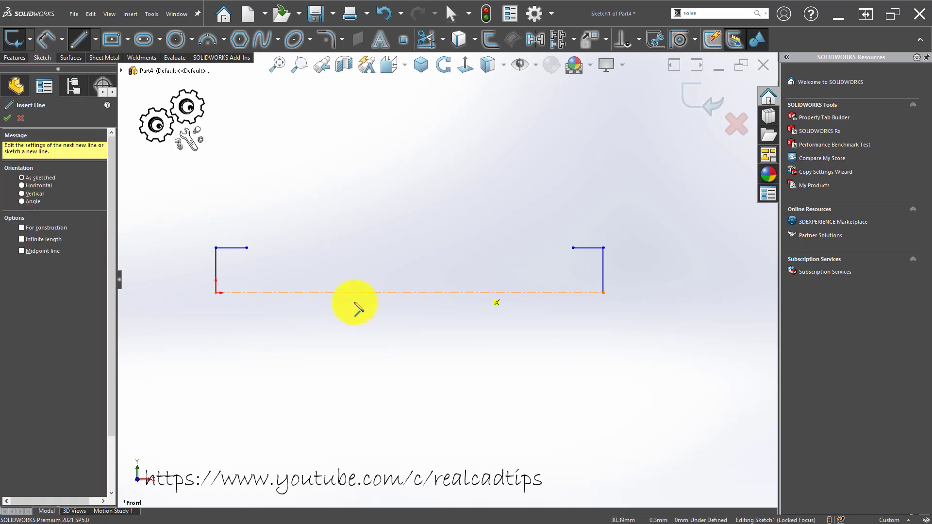
key("Escape")
Step: Make the two short top lines collinear
left_click_drag(177, 225, 645, 263)
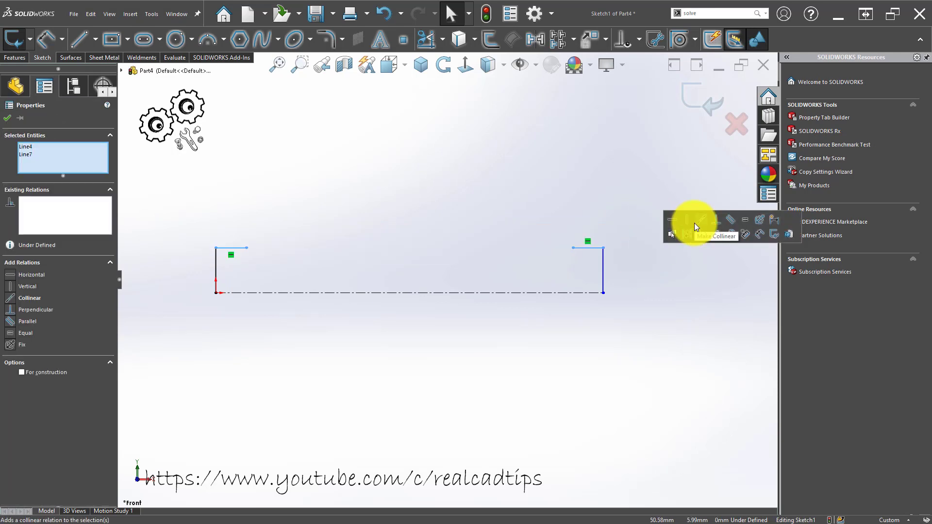
left_click(704, 218)
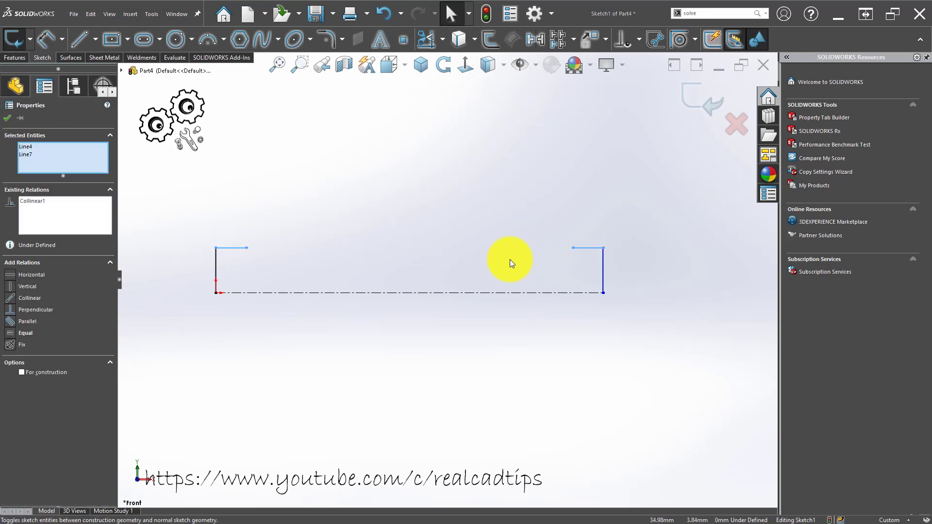
left_click(299, 301)
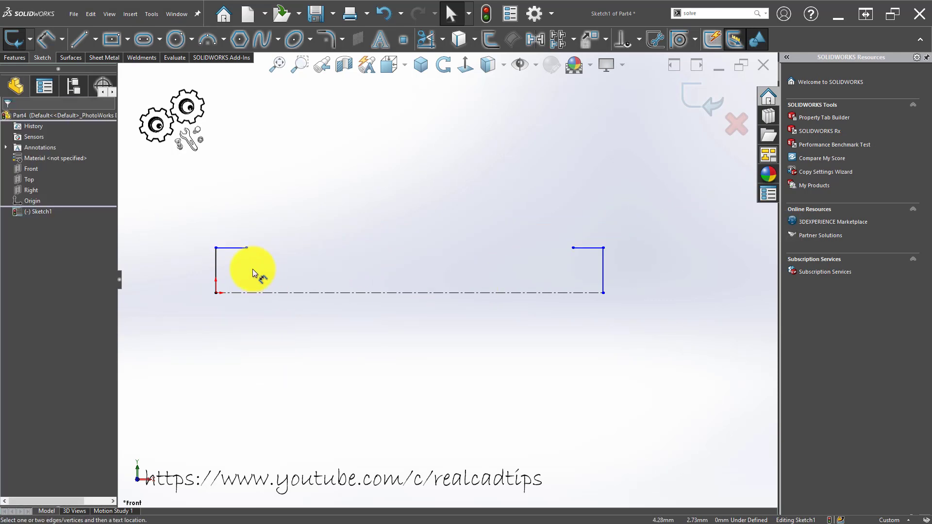
Step: Dimension the left short top line to 100 mm
left_click(234, 248)
left_click(234, 210)
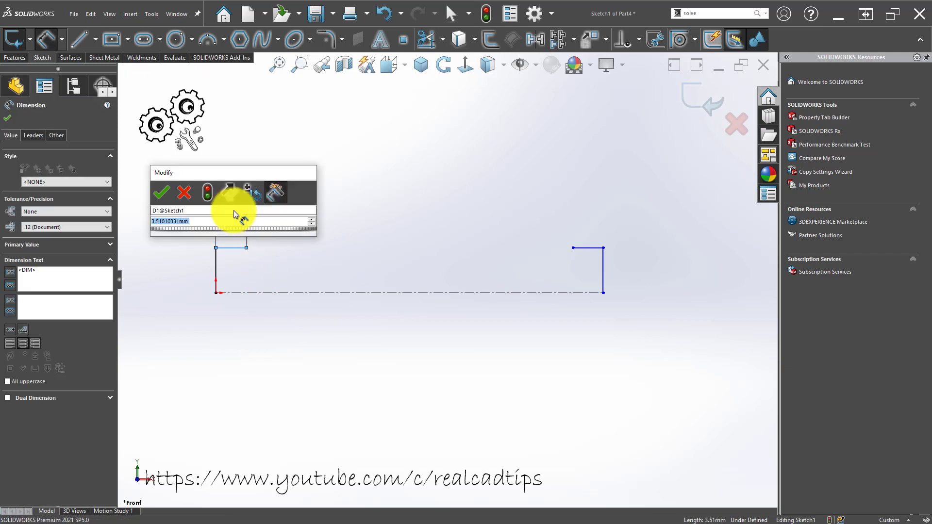
type("100")
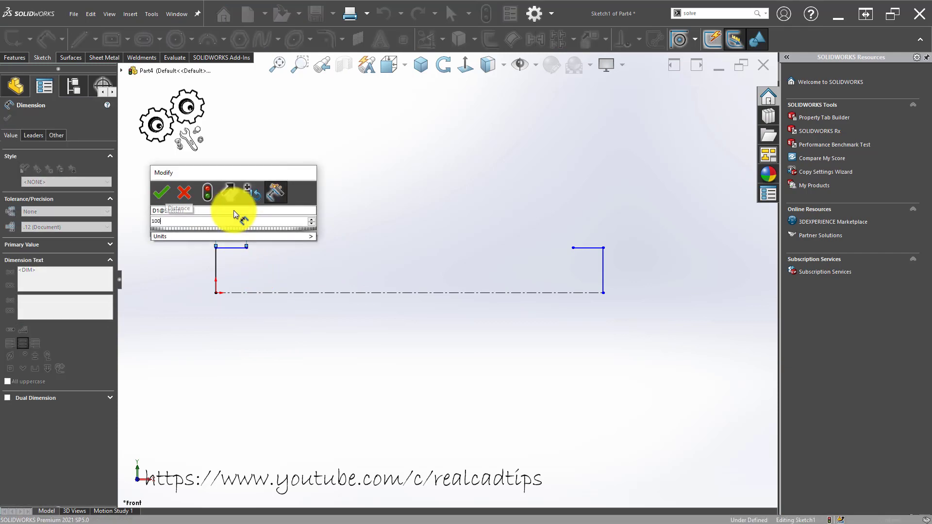
key("Return")
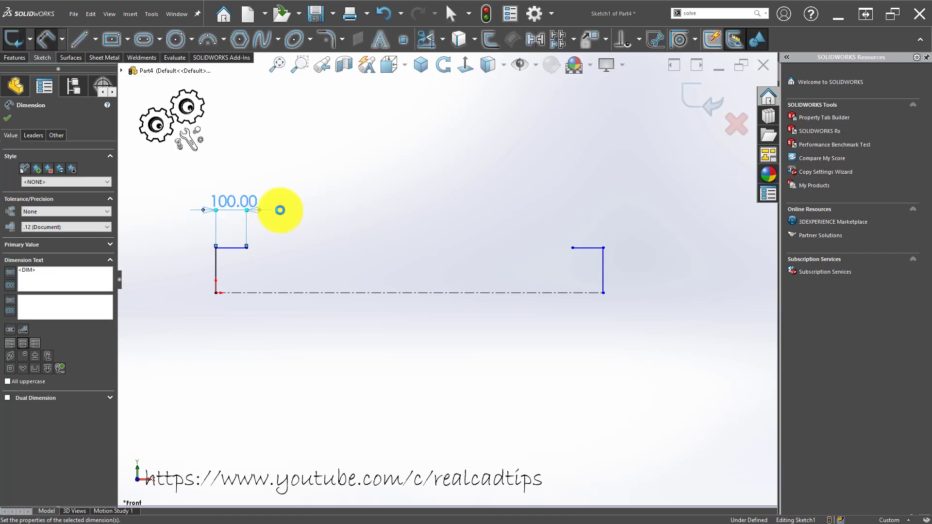
left_click(280, 209)
key("Escape")
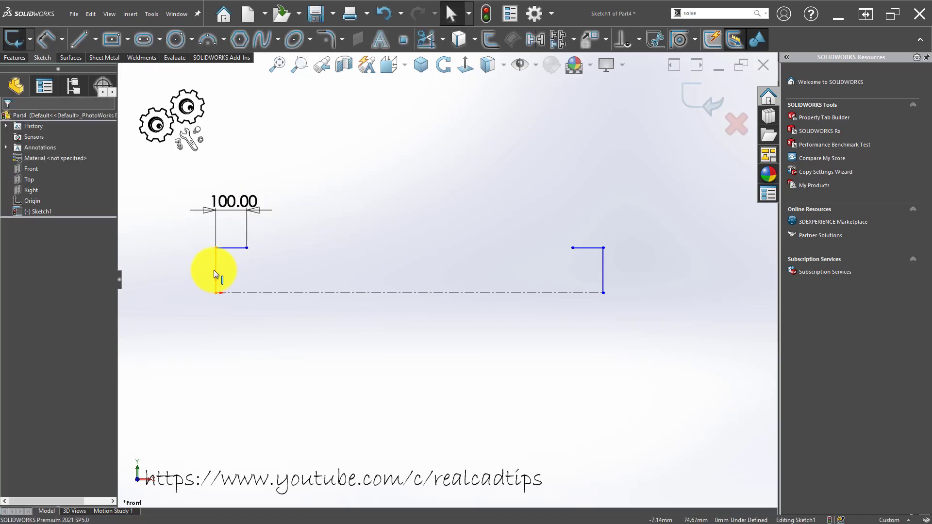
Step: Convert both vertical lines to construction geometry
left_click(215, 270)
left_click(604, 269, "ctrl")
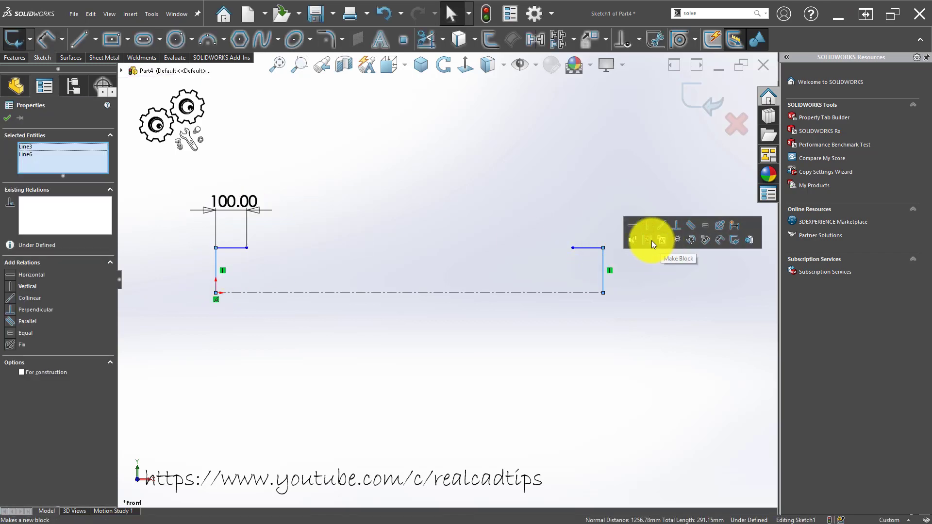
left_click(654, 272)
Step: Dimension the overall width between the vertical lines to 1000 mm
key("d")
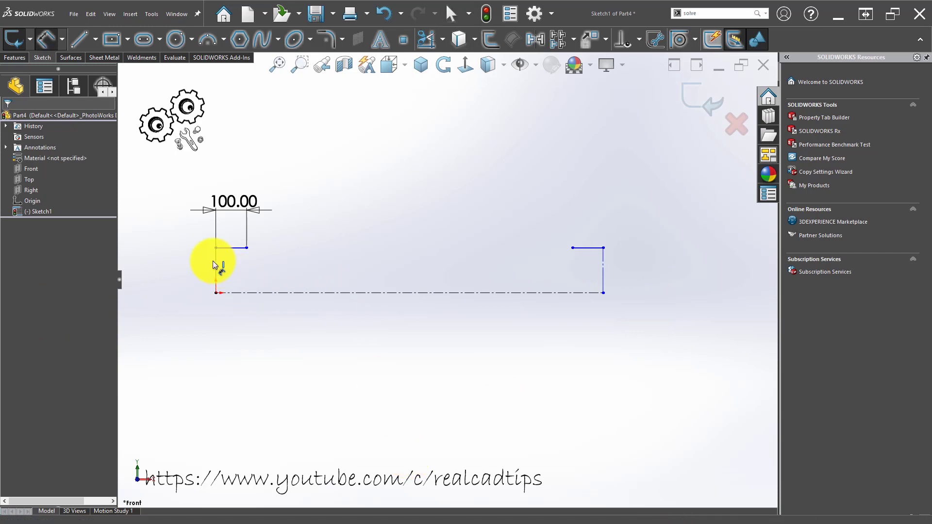
left_click(217, 262)
left_click(604, 271)
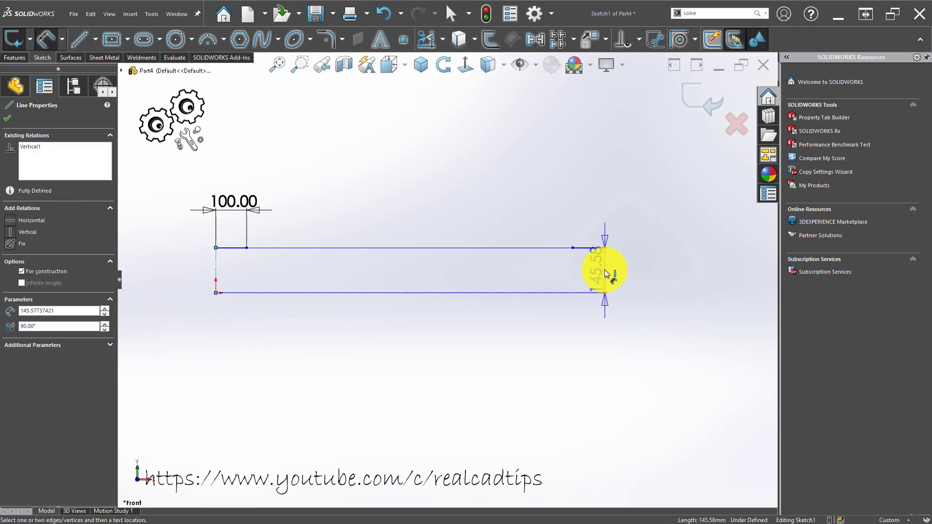
left_click(458, 164)
type("1000")
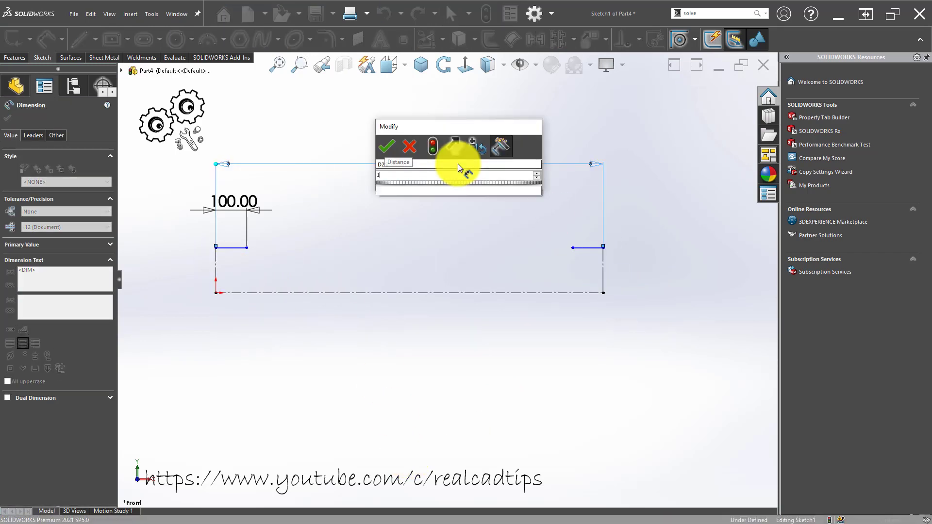
key("Return")
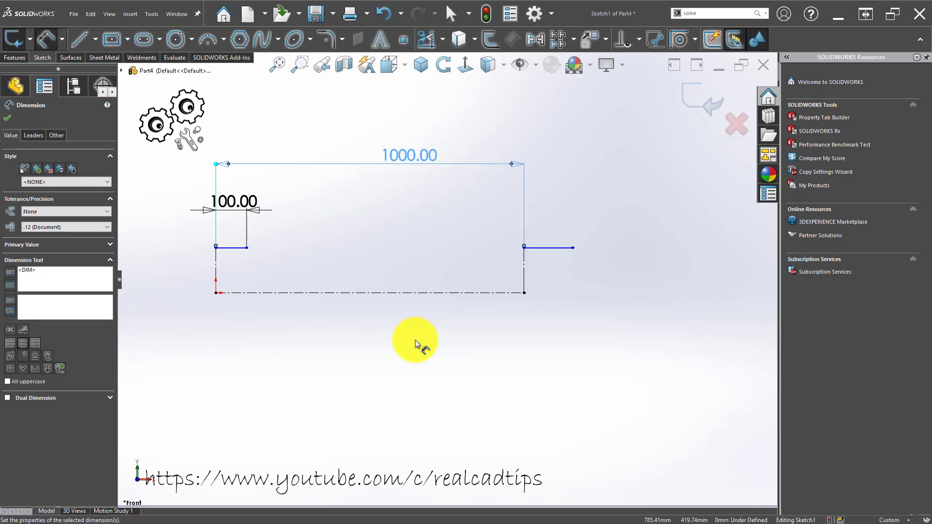
key("Escape")
Step: Shorten the right top line and make both top lines equal length
left_click_drag(572, 247, 499, 248)
left_click(514, 248)
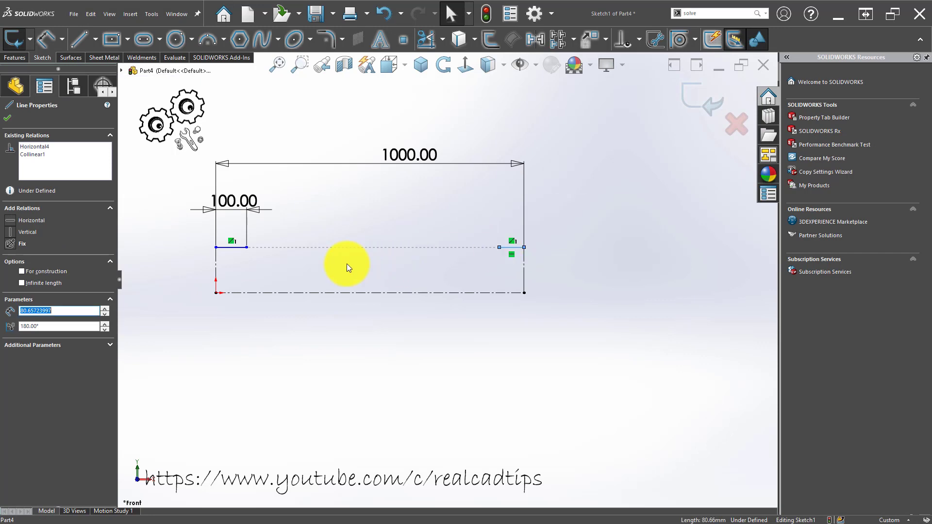
left_click(293, 255)
left_click(227, 248)
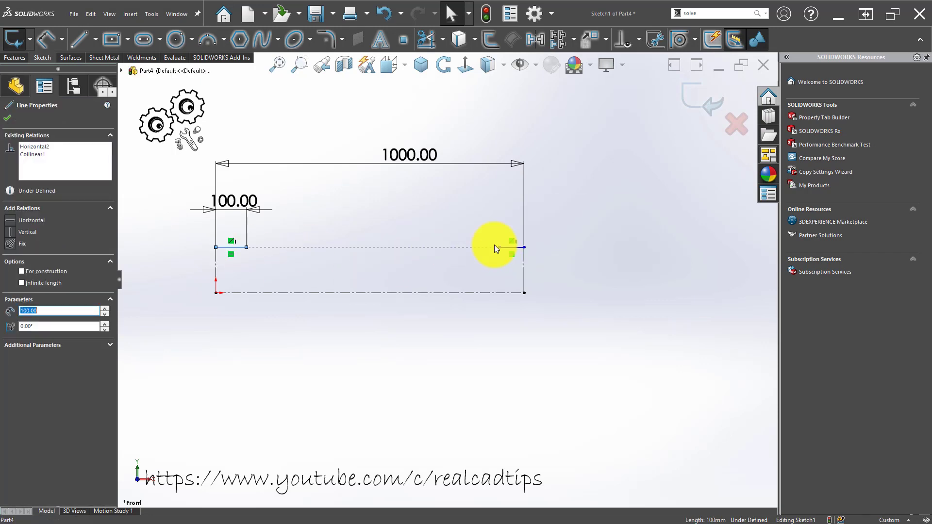
left_click(512, 248, "ctrl")
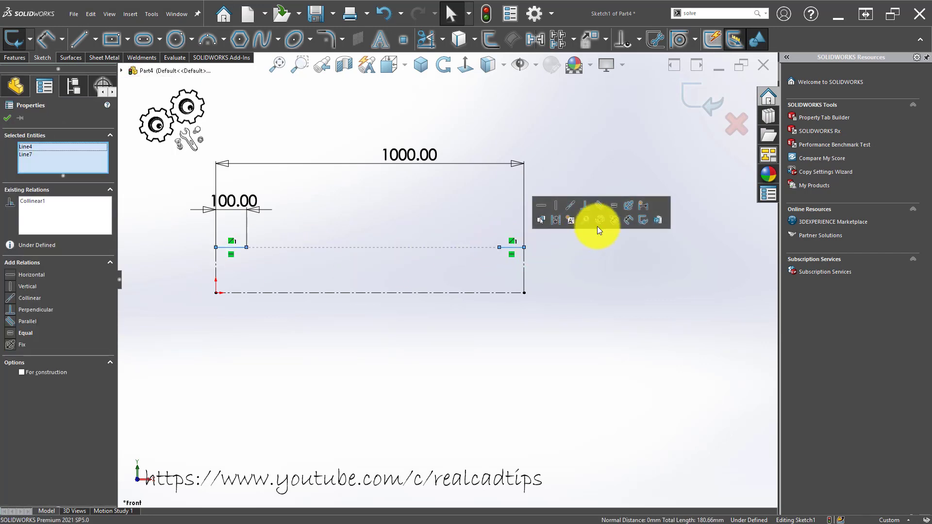
left_click(612, 206)
left_click(614, 342)
Step: Set the top lines' height above the centerline to 100 mm
scroll(243, 310, "down", 2)
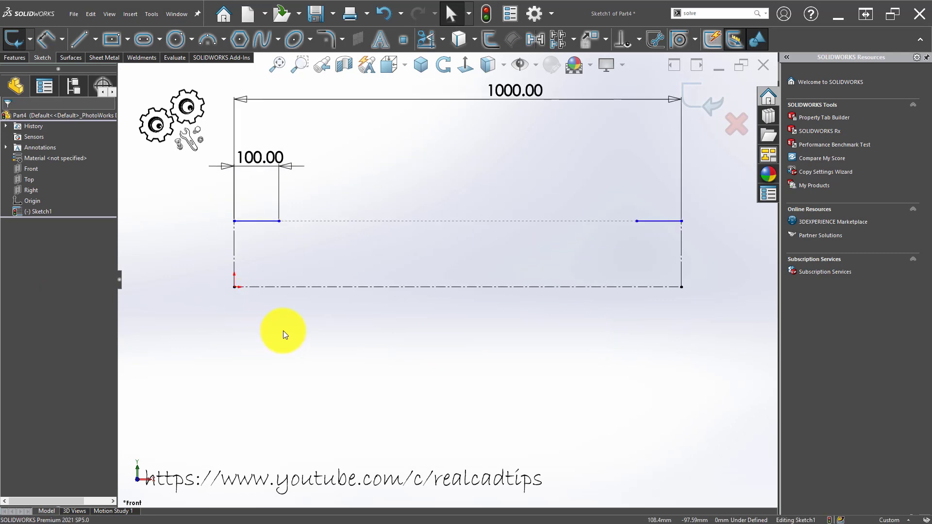
scroll(281, 339, "up", 2)
right_click_drag(280, 350, 313, 248)
left_click(315, 244)
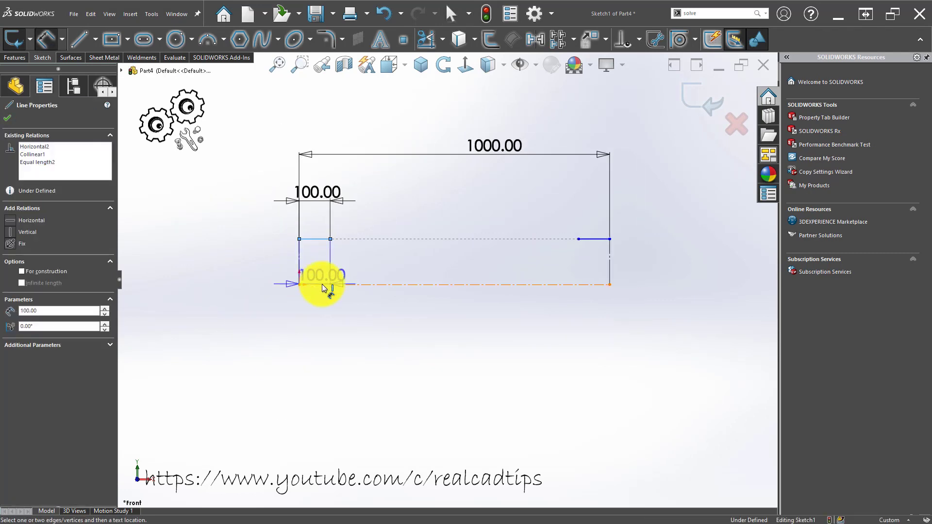
left_click(312, 285)
left_click(278, 307)
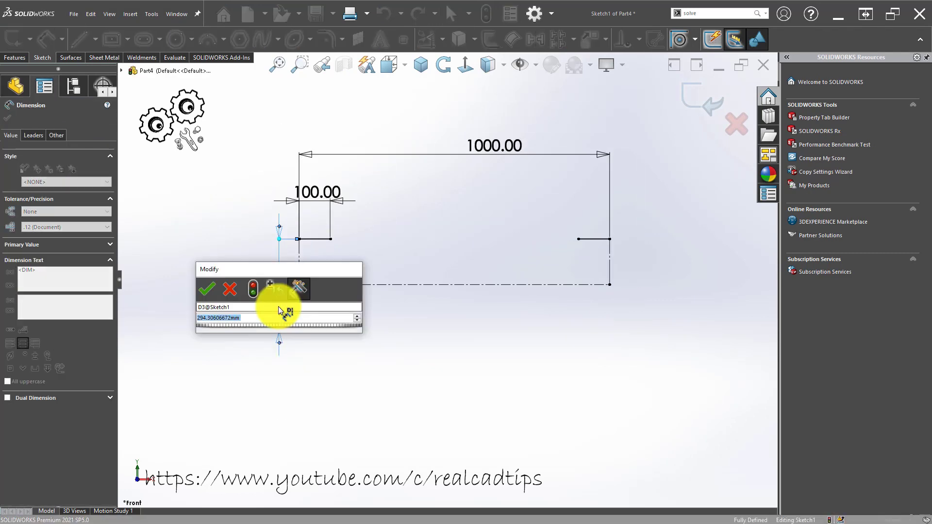
type("100")
key("Return")
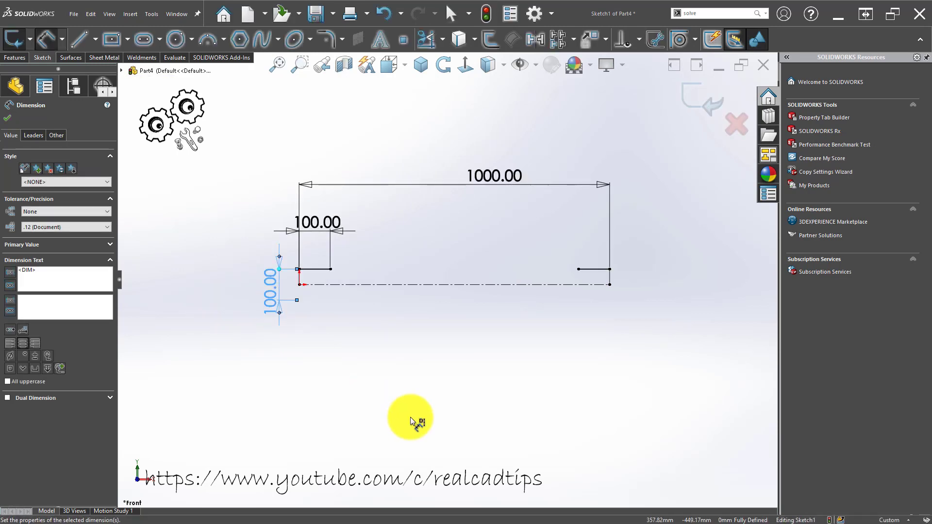
left_click(409, 417)
scroll(345, 272, "down", 3)
Step: Draw a short construction midpoint line on the baseline beside the square
scroll(346, 272, "down", 3)
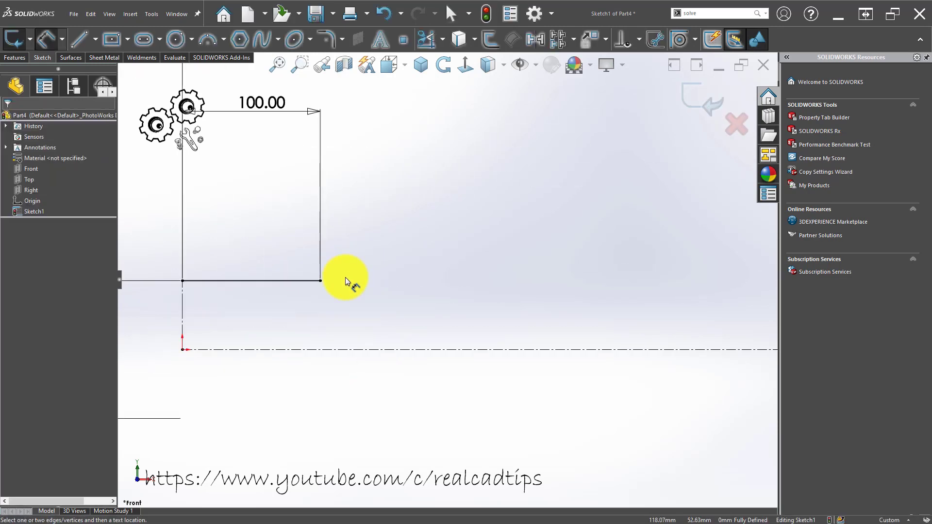
key("Escape")
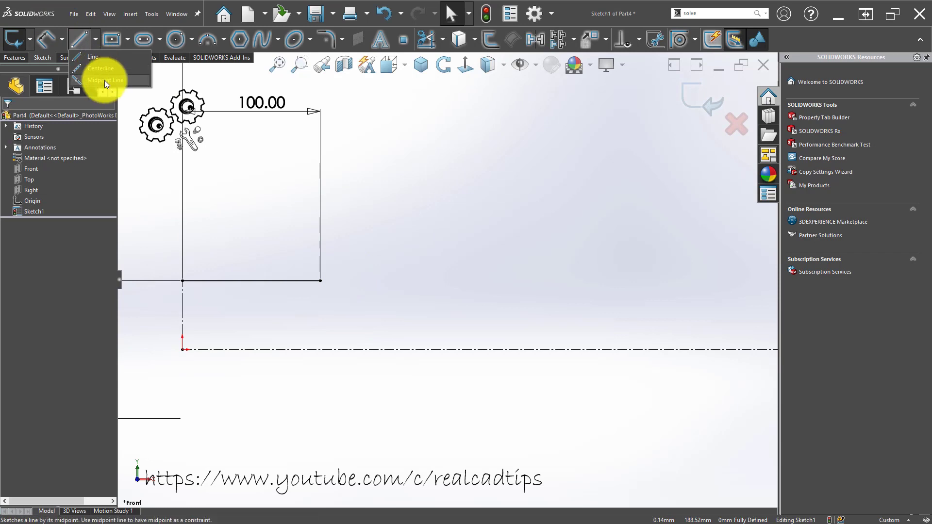
left_click(83, 39)
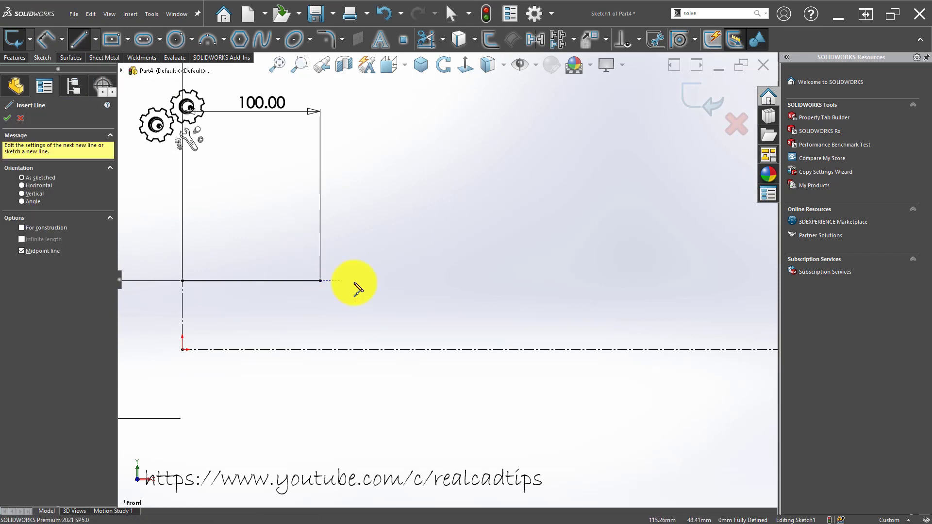
left_click(341, 280)
left_click(401, 281)
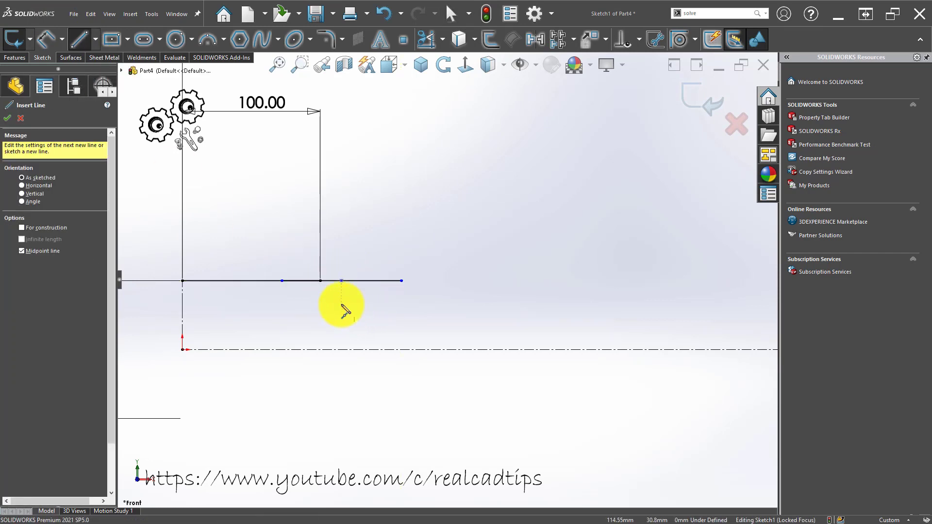
key("Escape")
left_click_drag(342, 281, 413, 281)
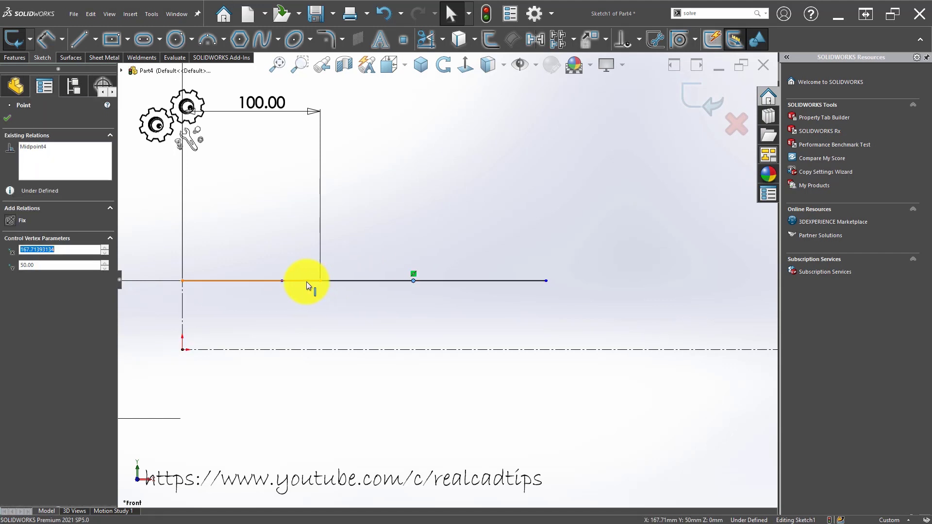
mouse_move(283, 281)
left_mouse_down()
mouse_move(366, 283)
mouse_move(322, 287)
left_mouse_up()
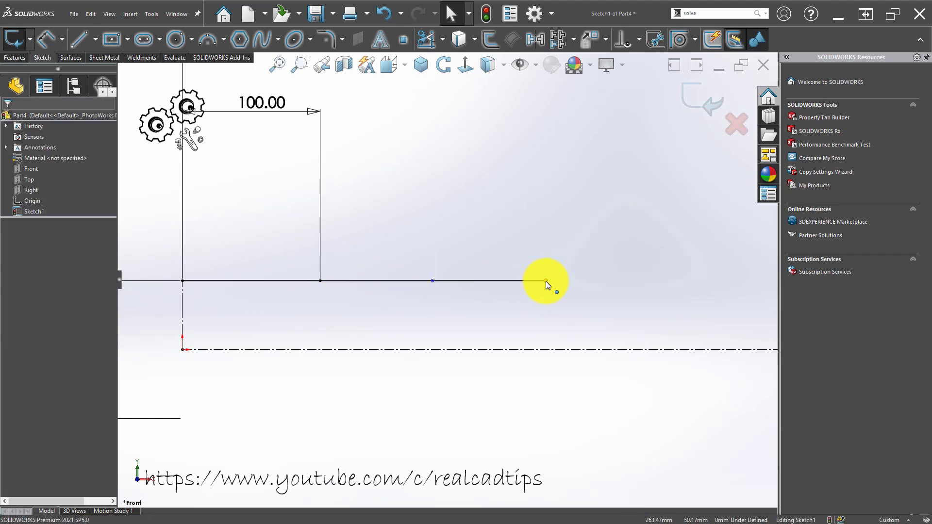
mouse_move(546, 281)
left_mouse_down()
mouse_move(421, 296)
mouse_move(366, 280)
left_mouse_up()
left_click(357, 306)
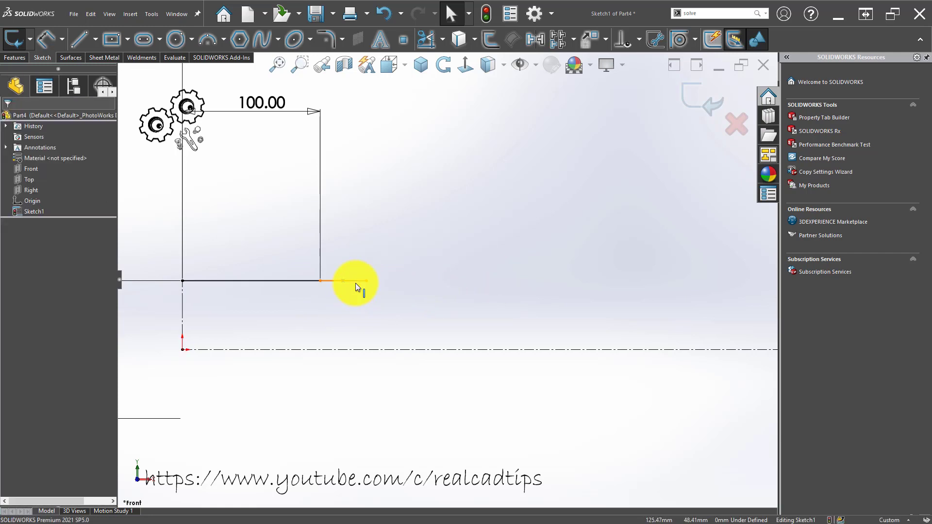
left_click(360, 281)
left_click(396, 254)
Step: Draw a vertical construction centerline up from the segment's midpoint
left_click(96, 39)
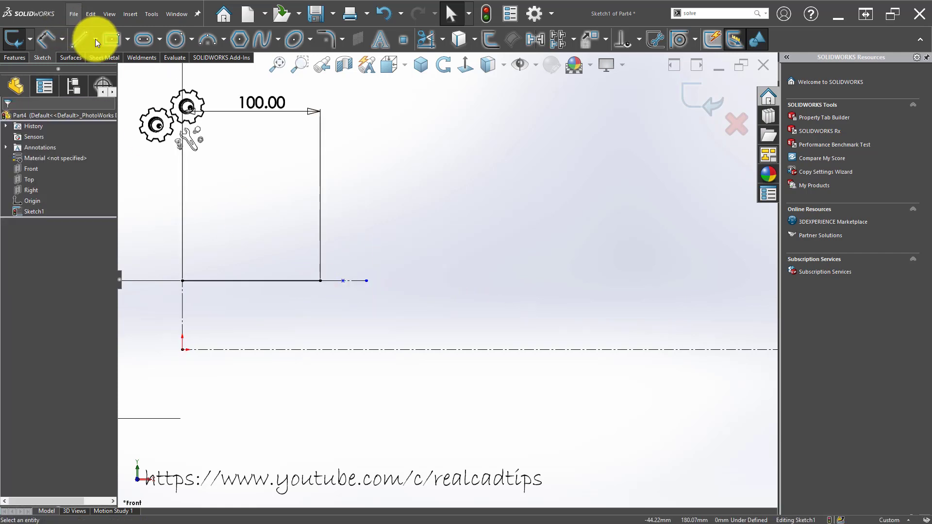
left_click(104, 74)
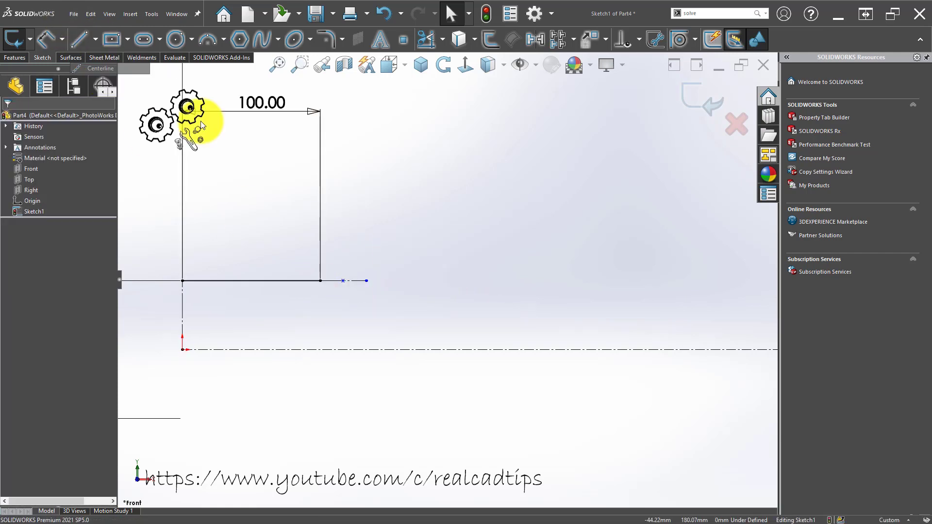
left_click(343, 281)
left_click(343, 219)
key("Escape")
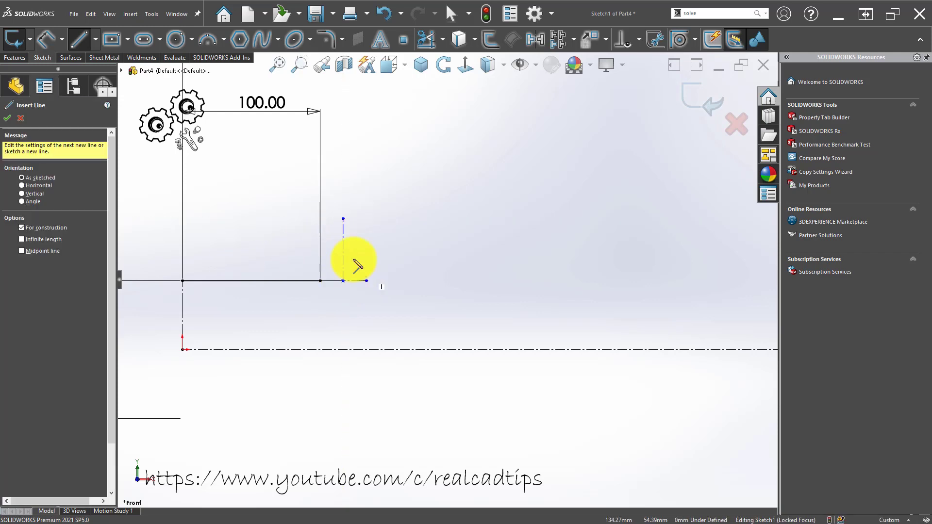
scroll(325, 246, "down", 3)
left_click(74, 38)
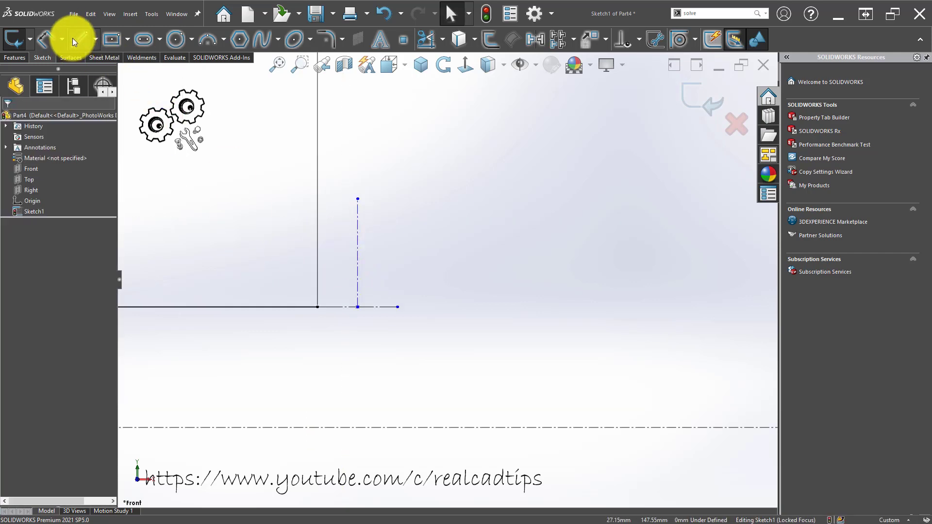
Step: Draw two slanted tooth sides from the centerline top to the segment's ends
left_click(357, 199)
double_click(317, 307)
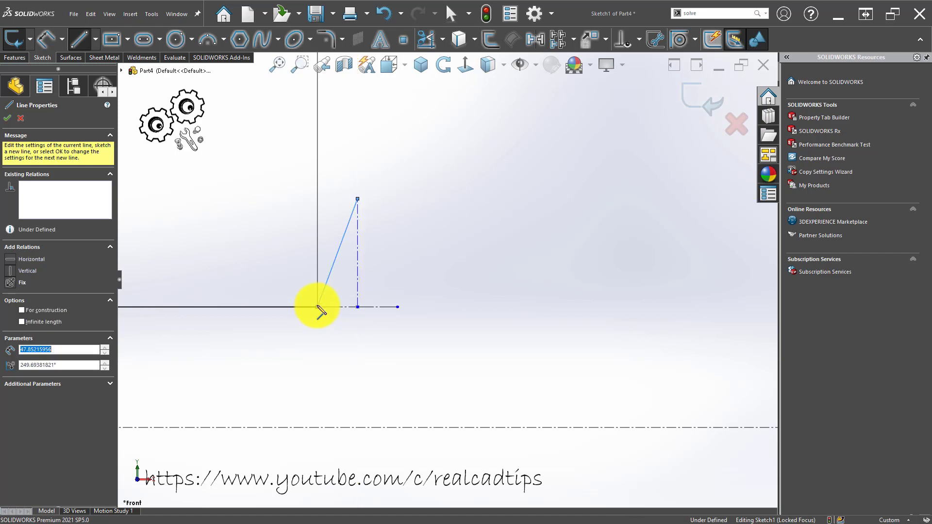
left_click(357, 199)
left_click(397, 307)
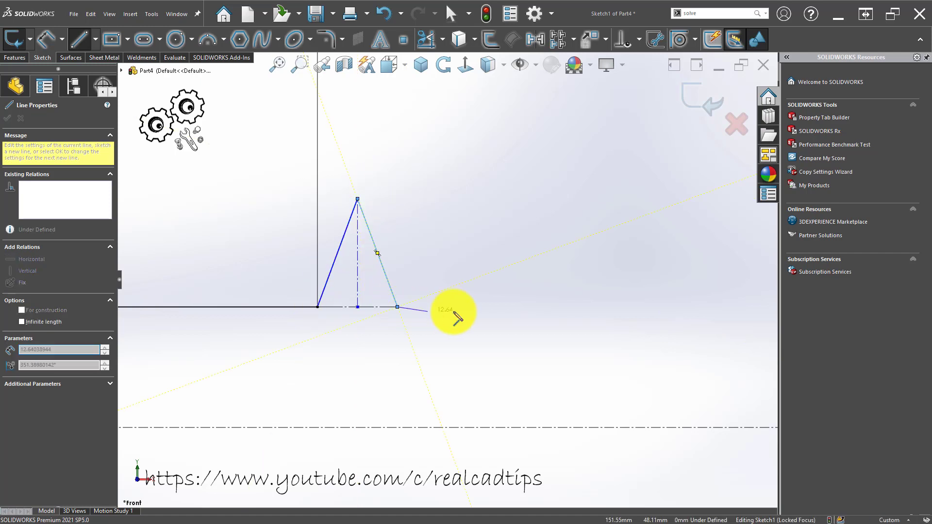
double_click(461, 307)
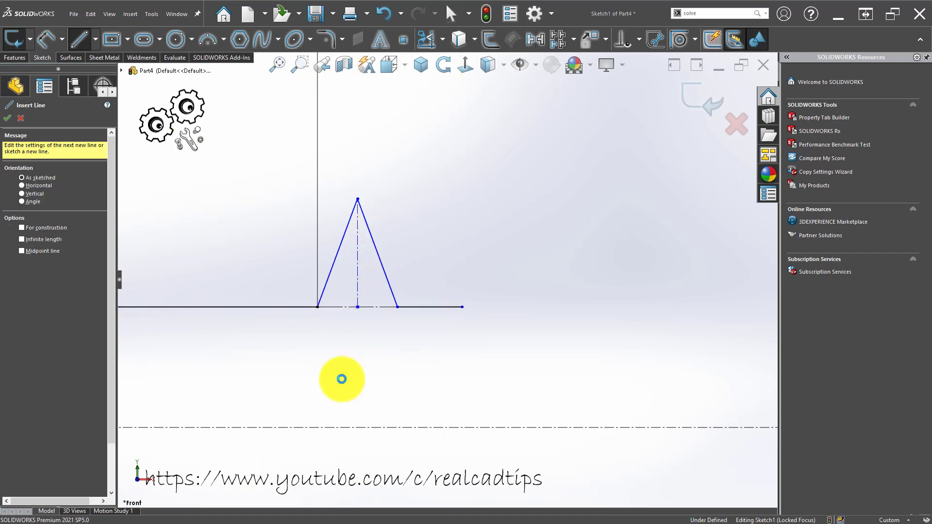
key("Escape")
Step: Set a 30° angle between the tooth sides and drag the apex down
left_click(339, 249)
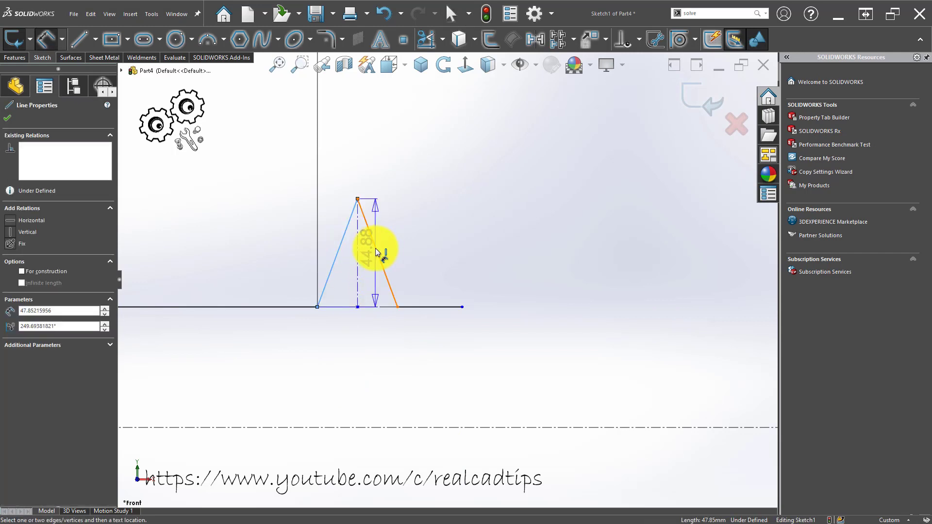
left_click(373, 249)
left_click(357, 361)
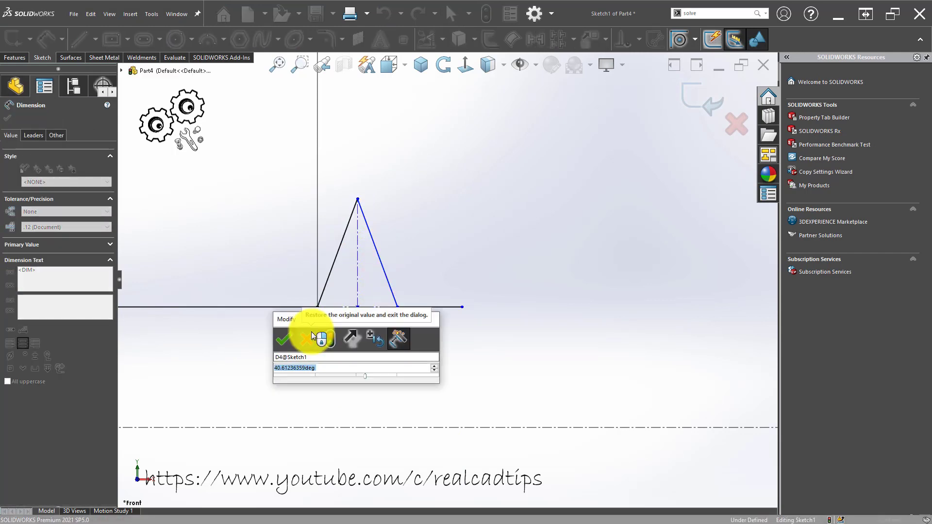
type("30")
key("Return")
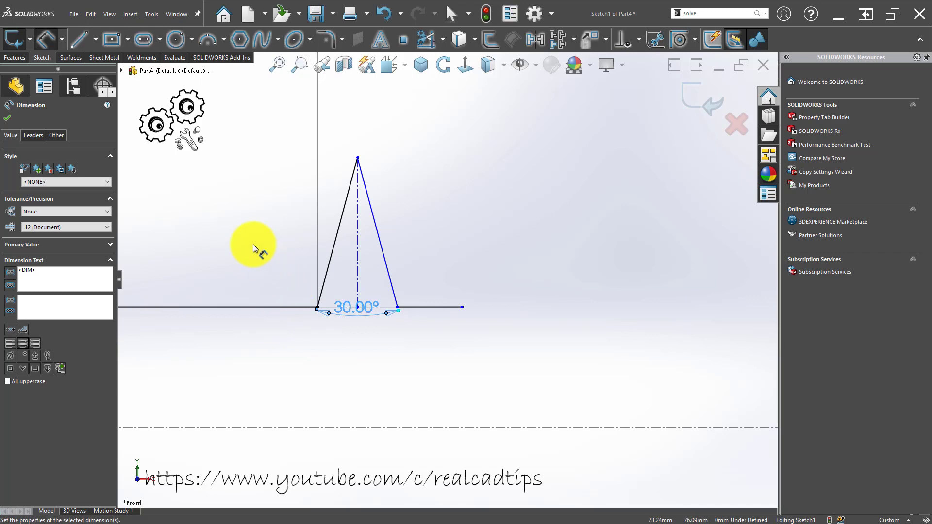
key("Escape")
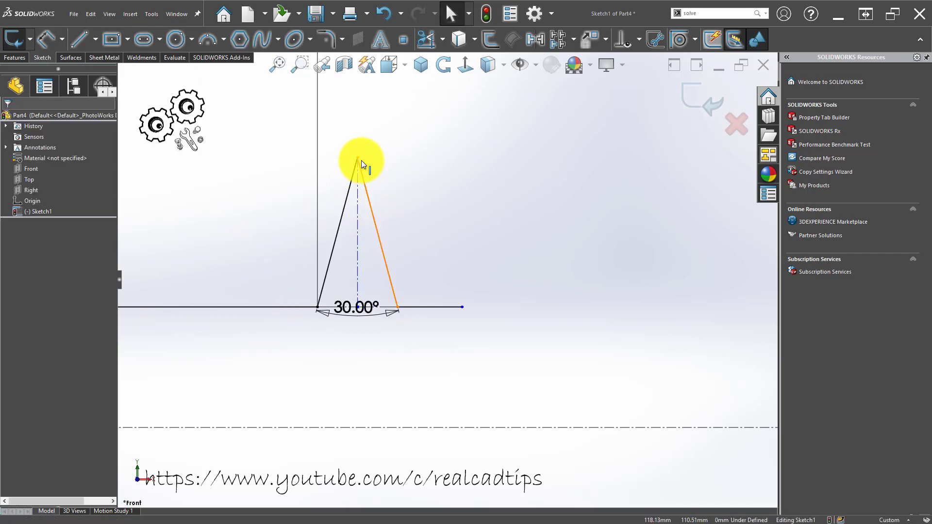
left_click_drag(359, 159, 366, 281)
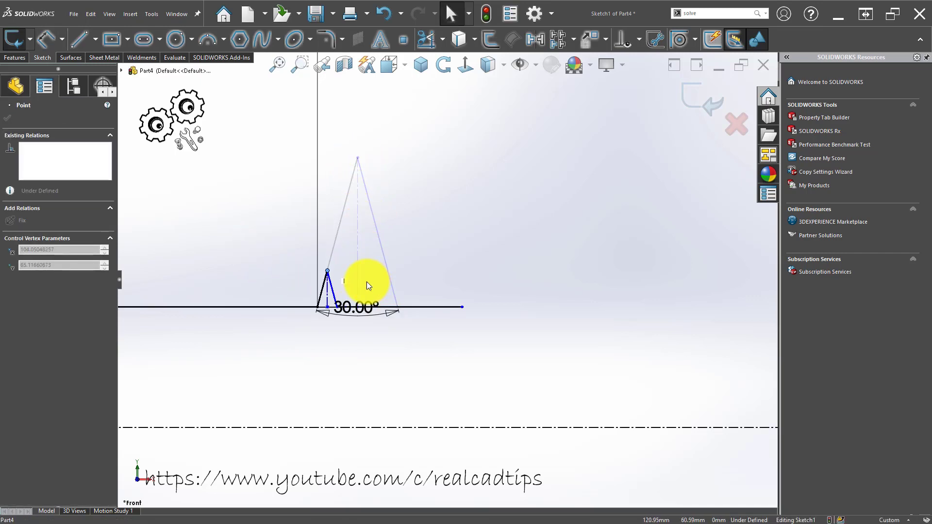
scroll(329, 246, "down", 5)
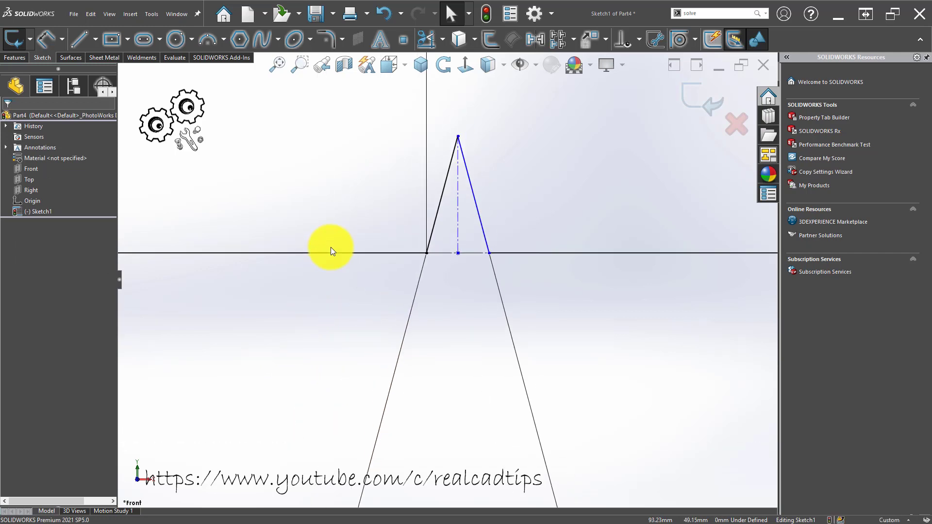
Step: Round the tooth apex with a 2 mm sketch fillet
key("z")
left_click(326, 34)
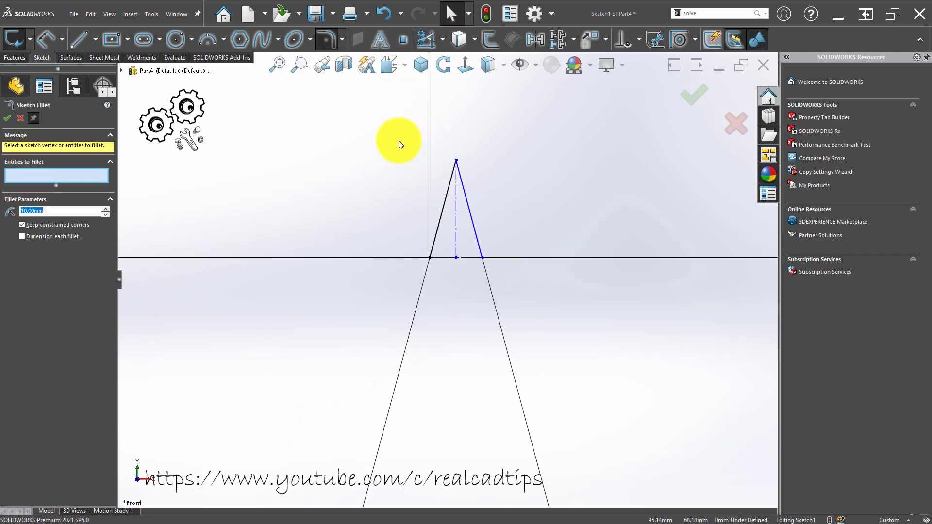
left_click(46, 213)
type("1")
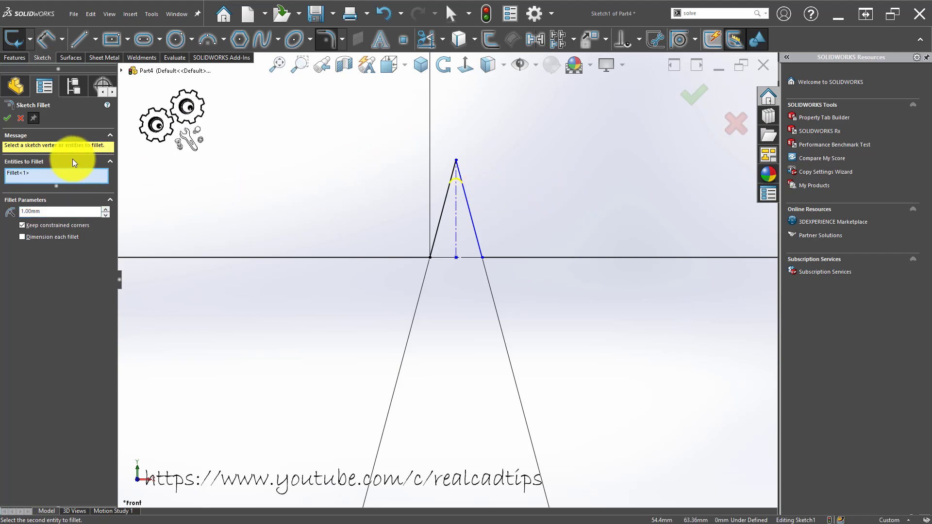
double_click(41, 211)
type("3")
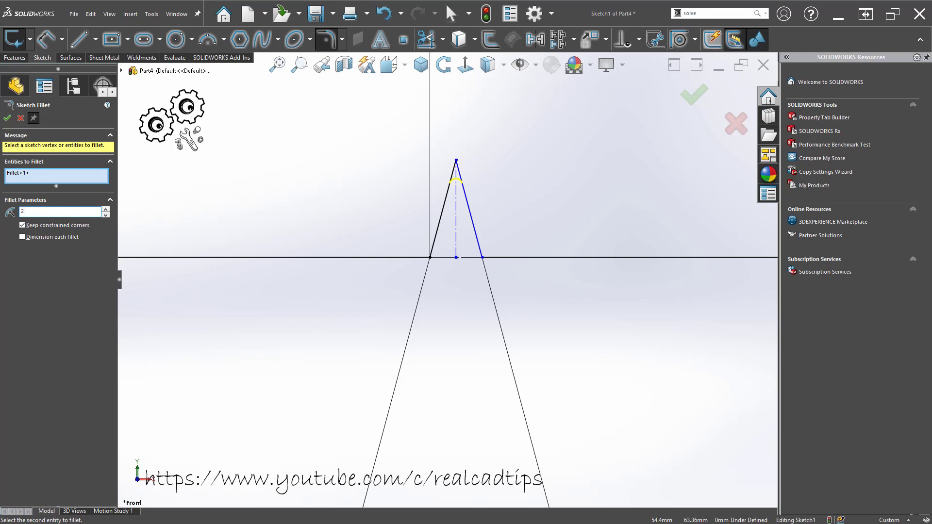
left_click_drag(343, 130, 511, 186)
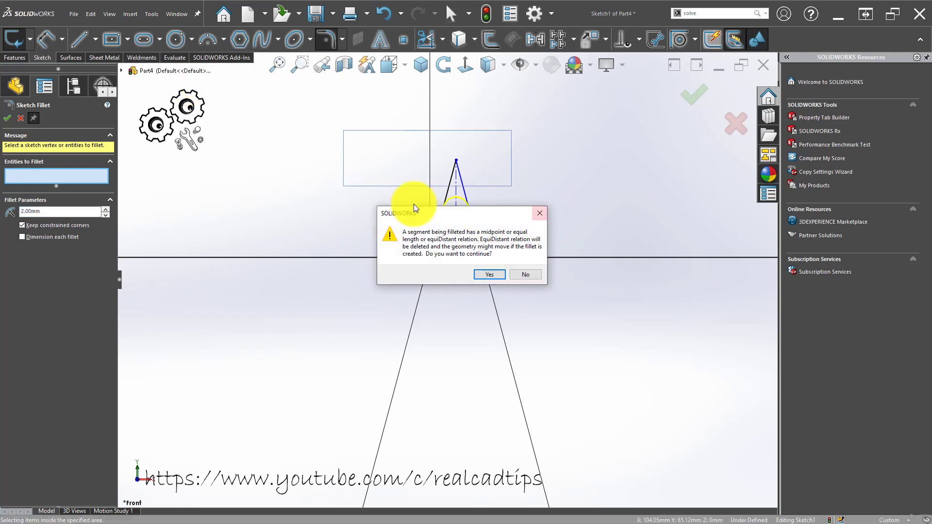
left_click(525, 274)
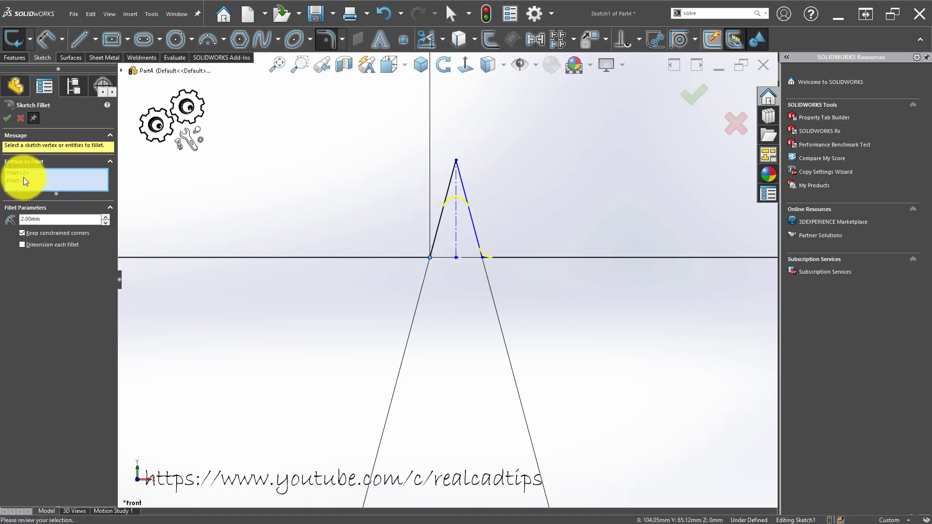
left_click(24, 178)
right_click(24, 178)
left_click(73, 197)
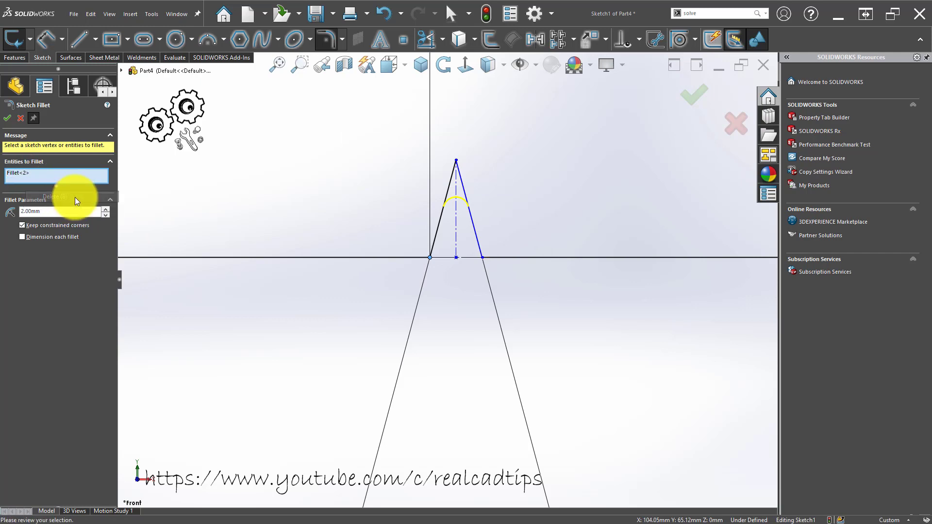
left_click(8, 116)
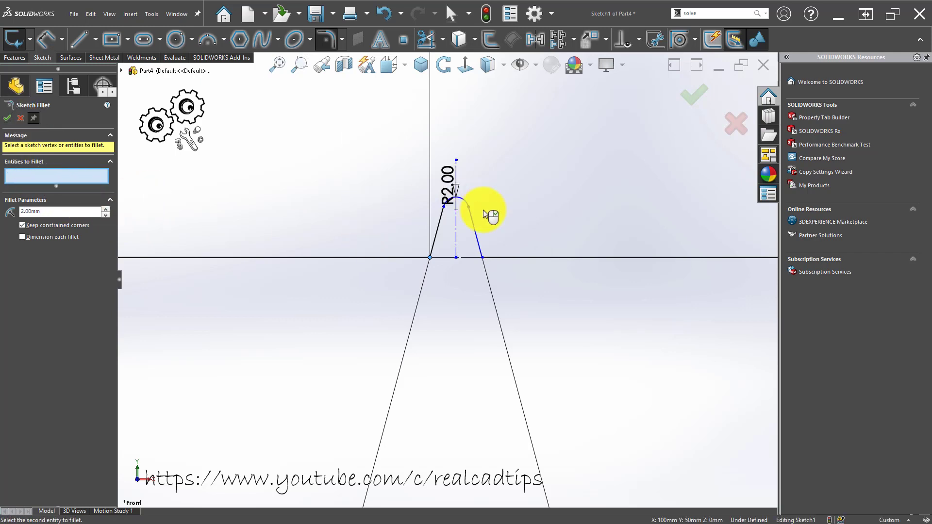
Step: Round both tooth base corners with 1.5 mm fillets
scroll(483, 208, "down", 2)
scroll(483, 208, "down", 2)
scroll(336, 268, "up", 3)
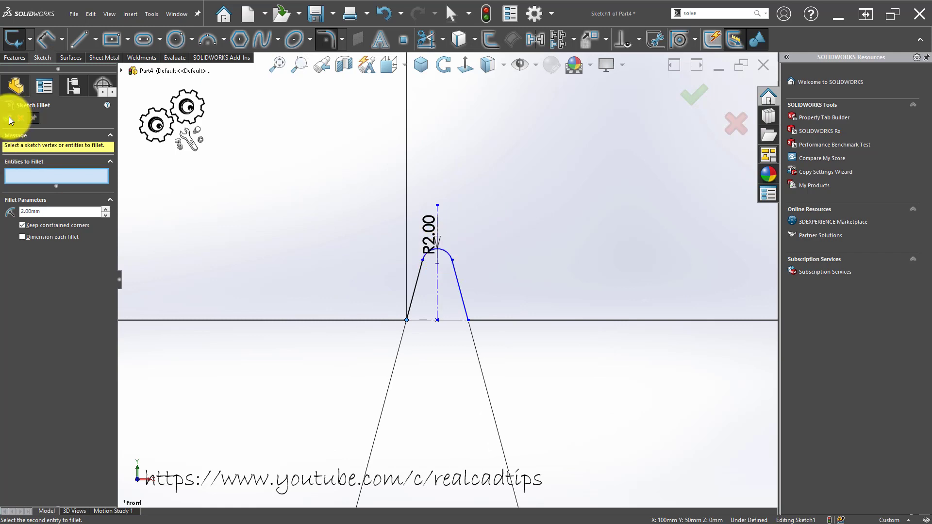
double_click(43, 211)
type("1")
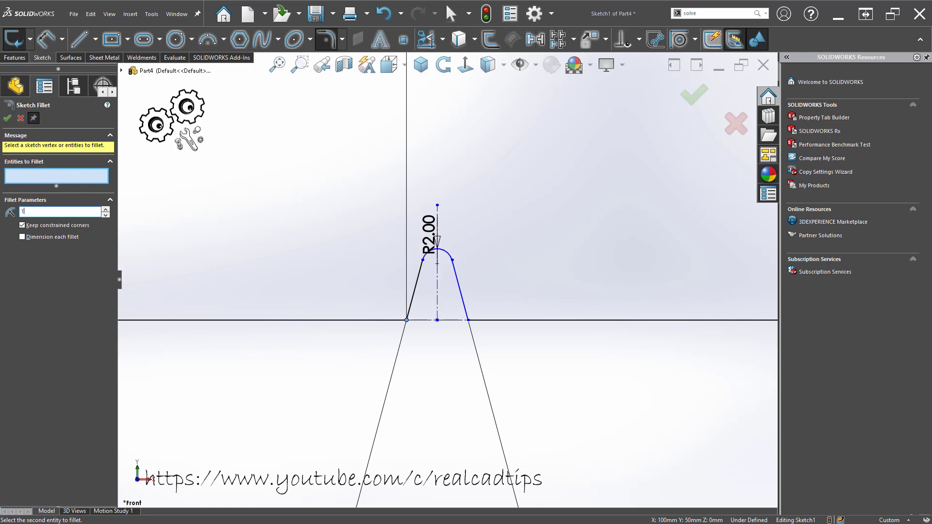
left_click_drag(364, 295, 450, 325)
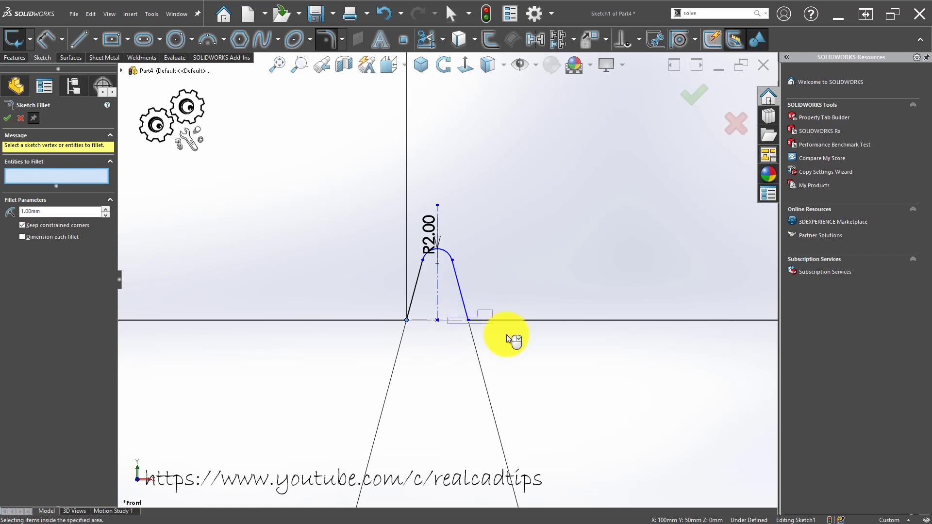
left_click_drag(505, 333, 505, 334)
left_click(490, 273)
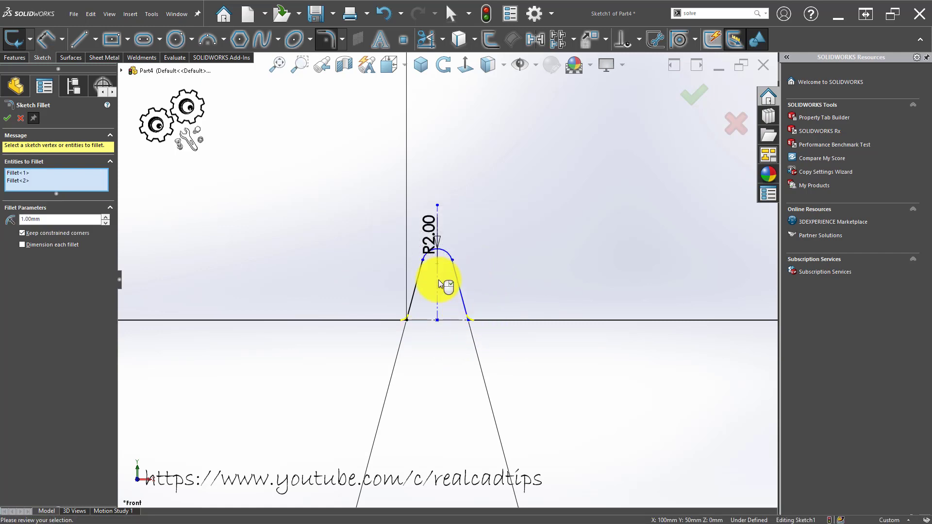
double_click(49, 218)
right_click(289, 225)
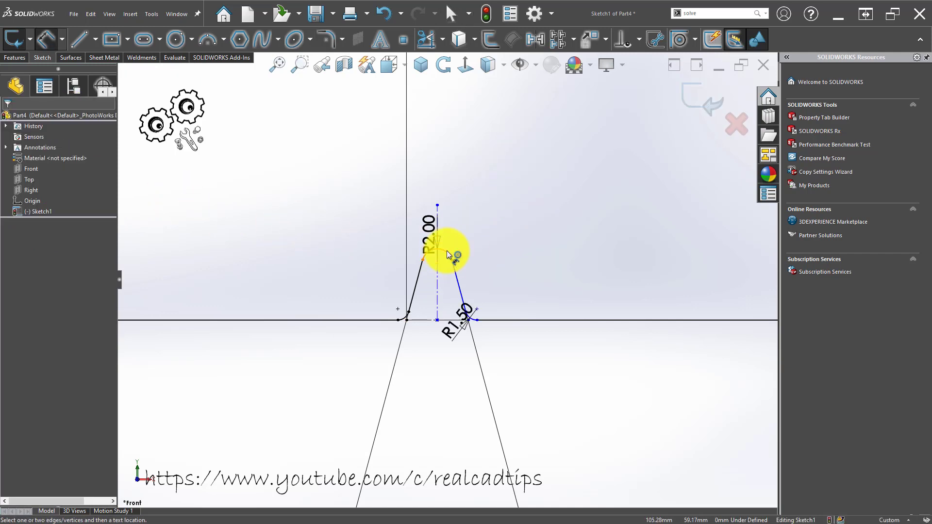
Step: Dimension the tooth height to 5 mm
left_click(447, 254)
left_click(369, 320)
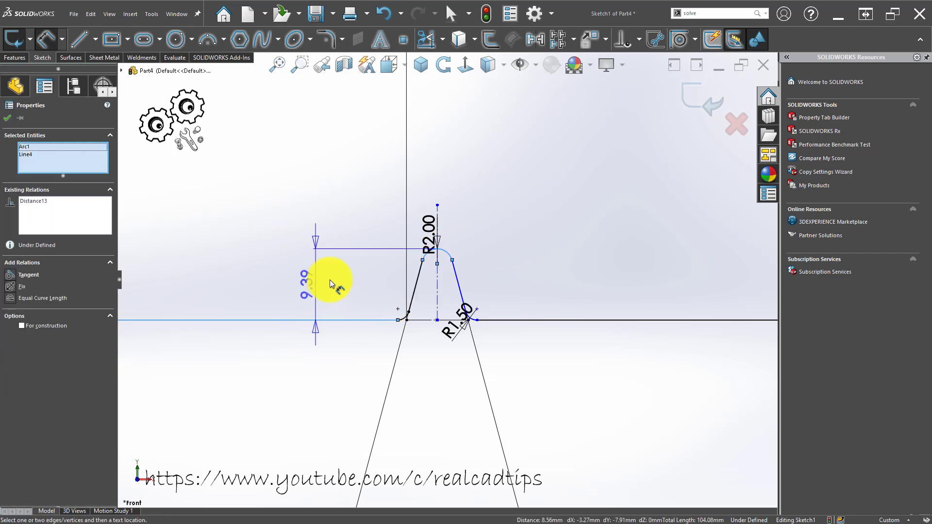
left_click(330, 280)
type("5")
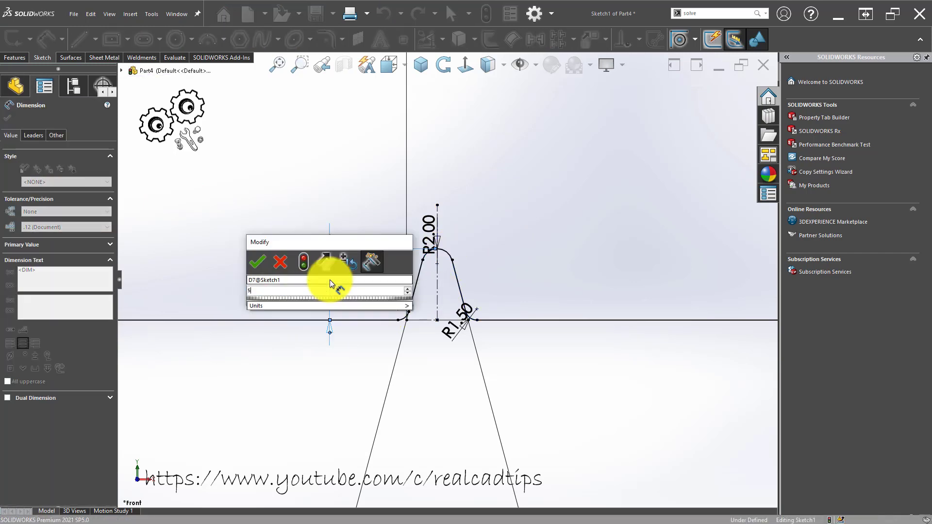
key("Return")
scroll(432, 346, "up", 3)
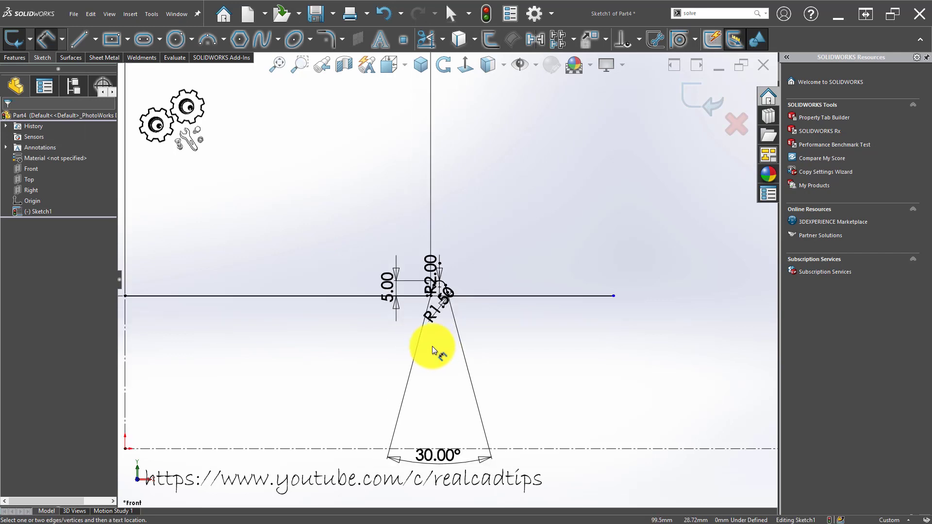
scroll(495, 295, "down", 2)
scroll(524, 296, "up", 1)
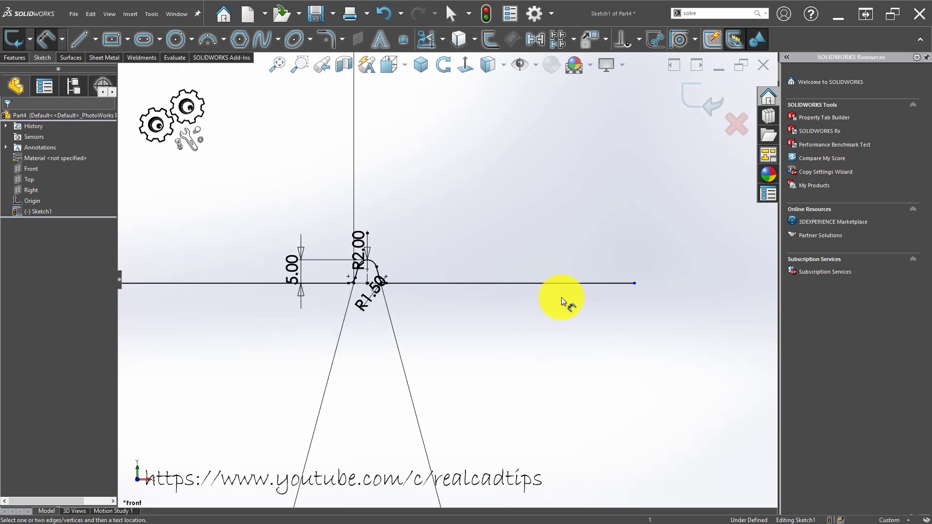
Step: Extend the baseline with a line ending just past the right fillet
left_click(631, 284)
key("Escape")
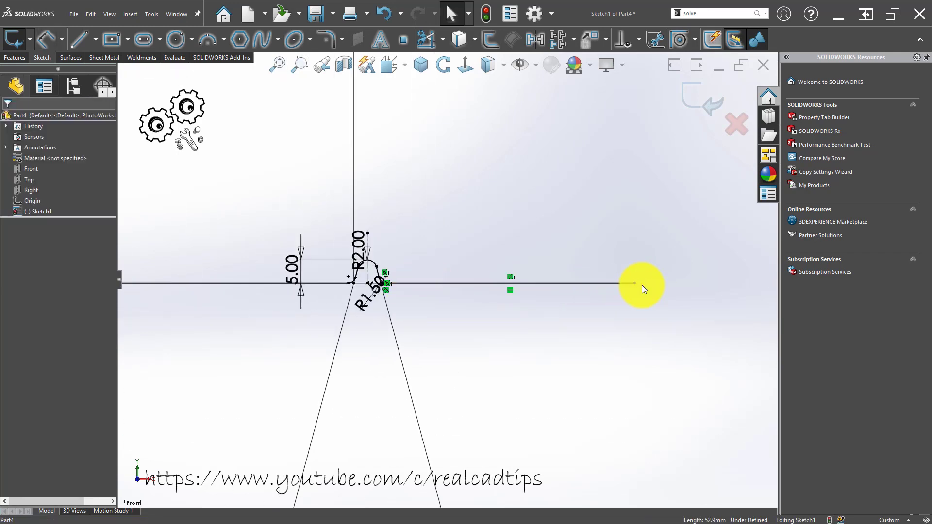
mouse_move(634, 284)
left_mouse_down()
mouse_move(415, 287)
mouse_move(395, 304)
left_mouse_up()
scroll(395, 304, "down", 5)
scroll(403, 228, "down", 3)
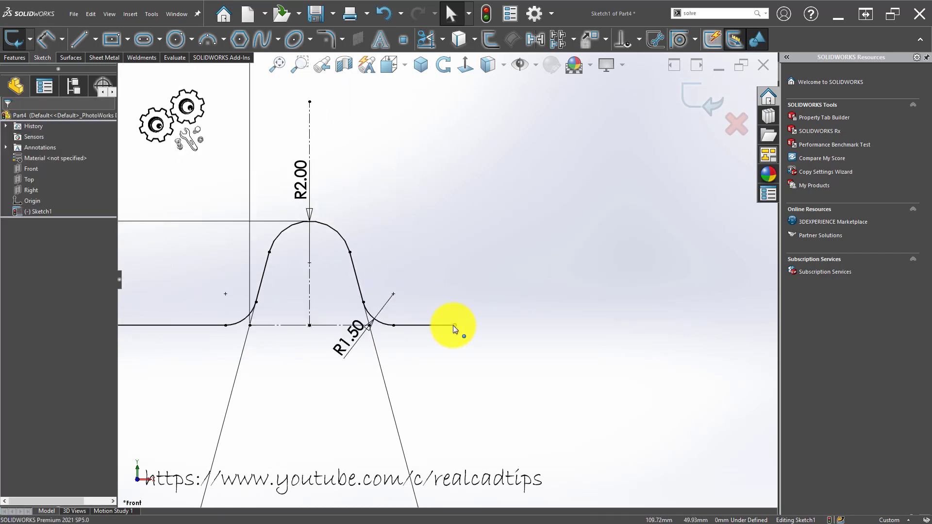
left_click_drag(454, 326, 418, 324)
left_click(439, 352)
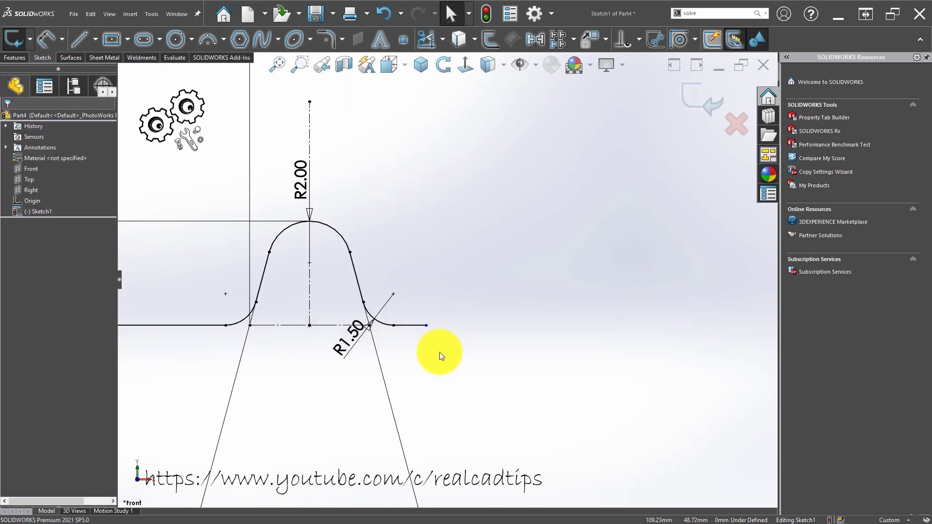
scroll(439, 352, "up", 2)
Step: Add a vertical centerline 5 mm right of the tooth axis
left_click(96, 40)
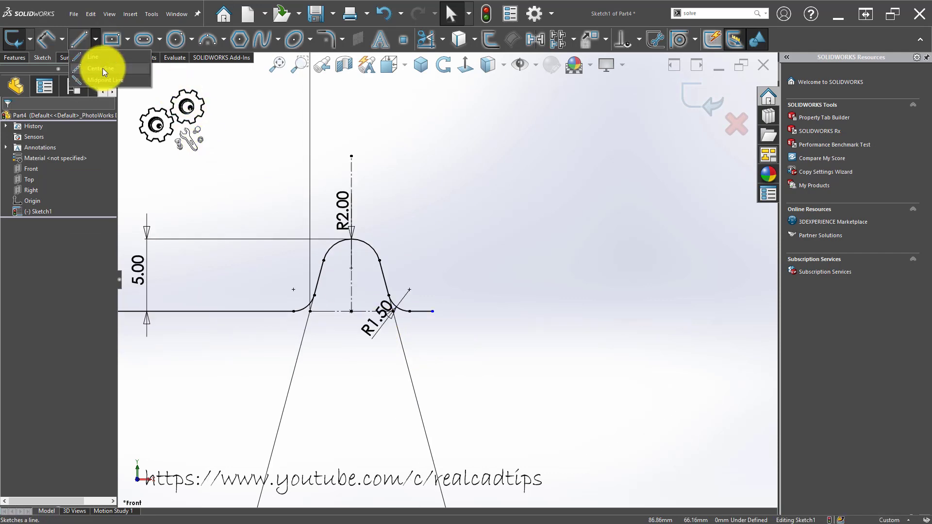
left_click(103, 68)
left_click_drag(432, 311, 433, 173)
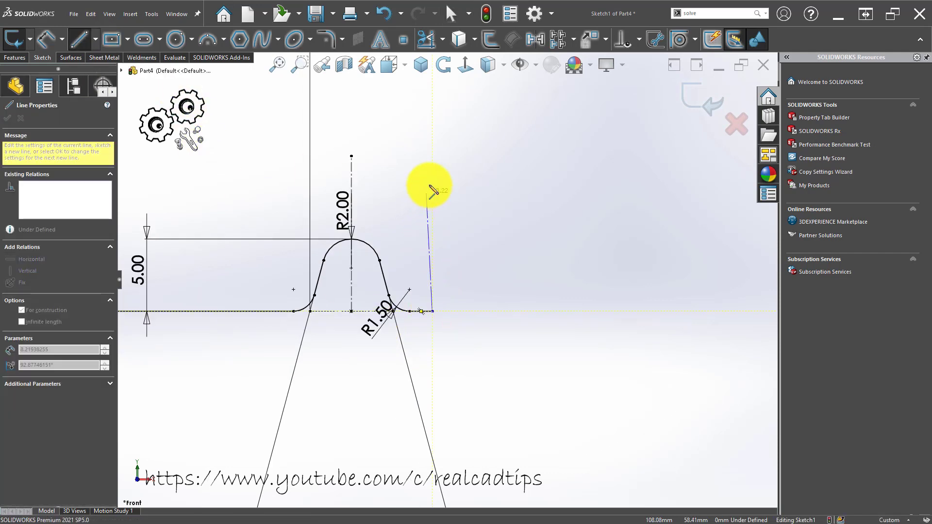
key("Escape")
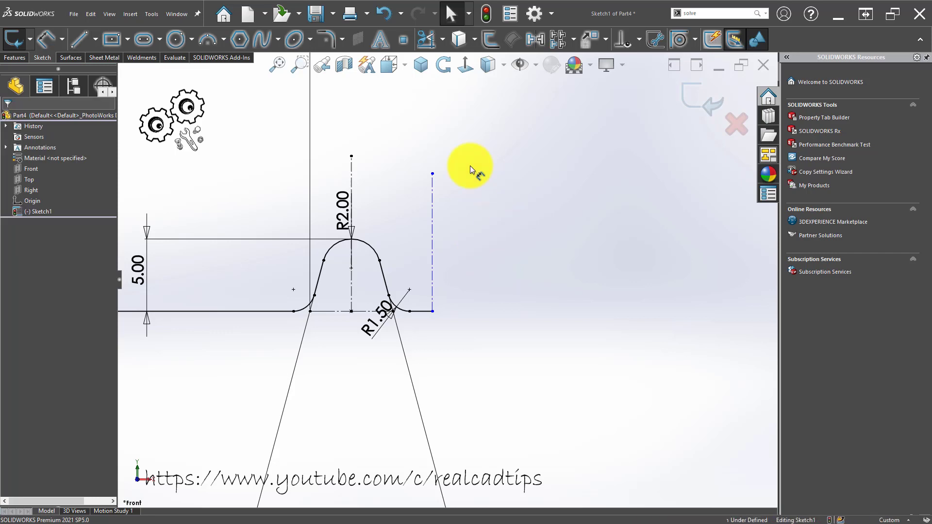
key("d")
left_click(352, 184)
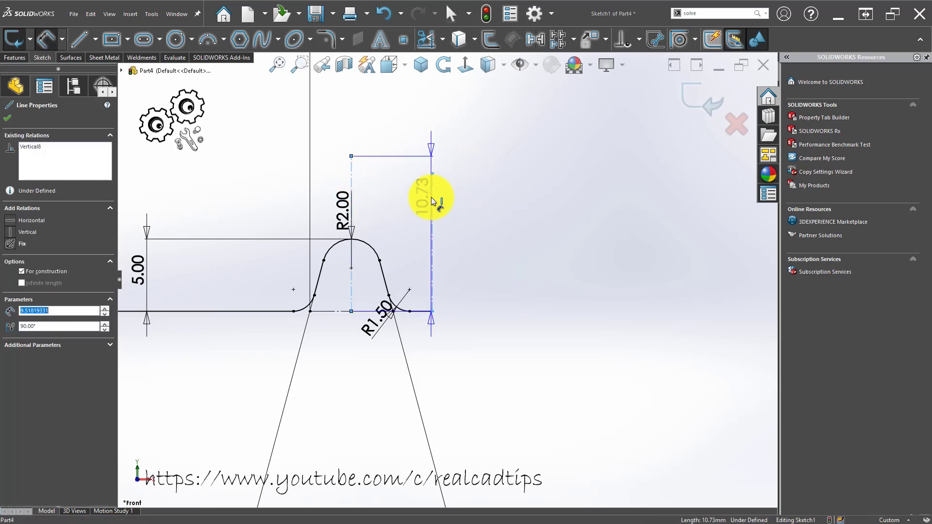
left_click(432, 201)
left_click(383, 120)
type("5.58252183mm")
key("Return")
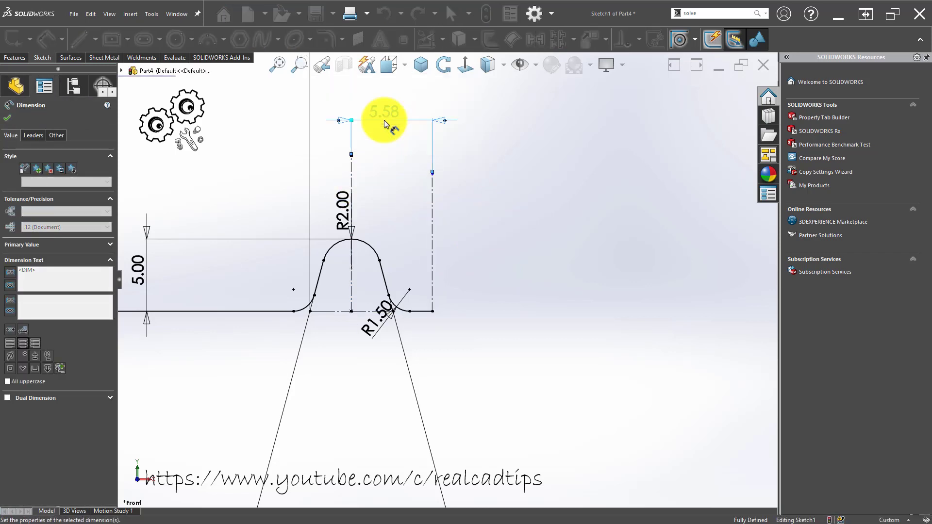
key("Escape")
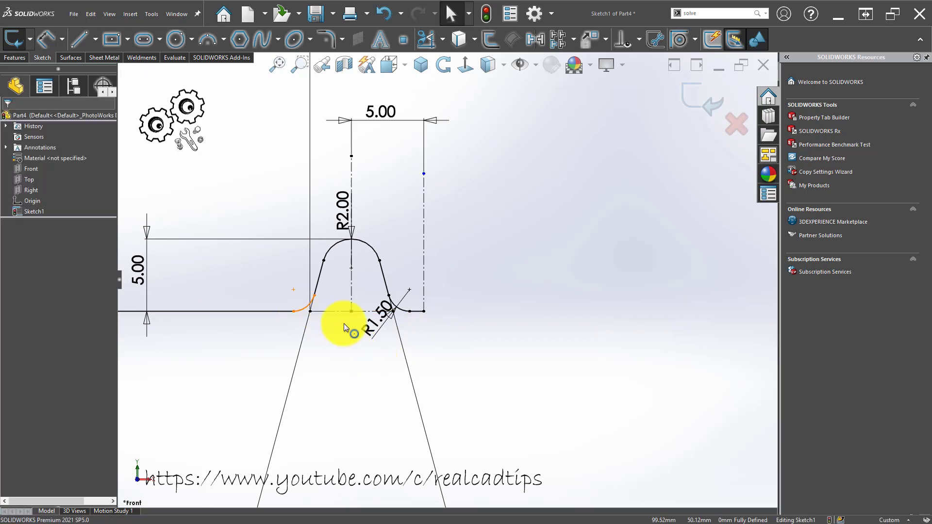
left_click(304, 308)
left_click(319, 284, "ctrl")
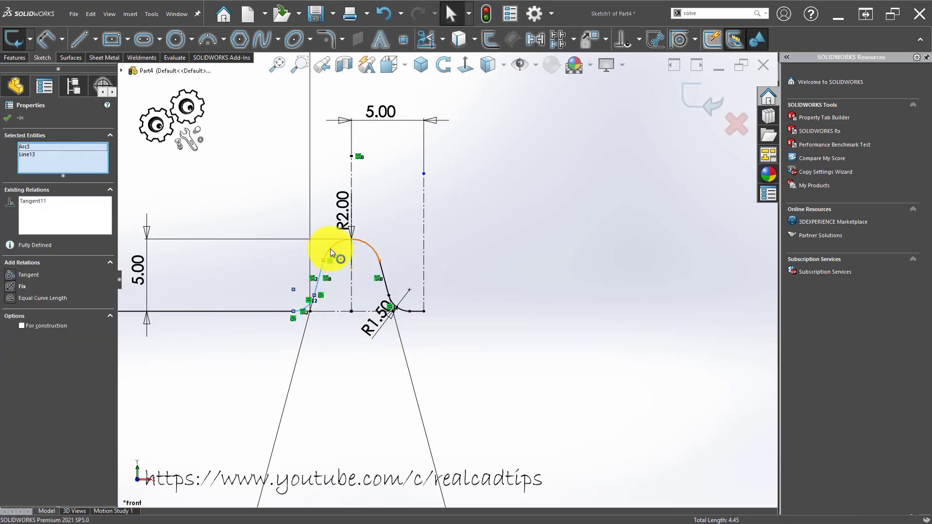
left_click(382, 272)
left_click(399, 310, "ctrl")
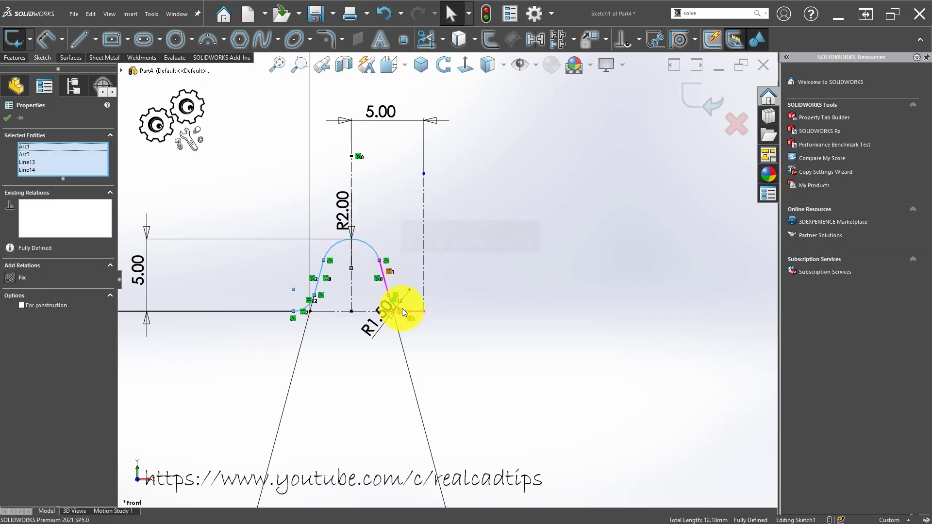
scroll(405, 313, "down", 5)
left_click(410, 303, "ctrl")
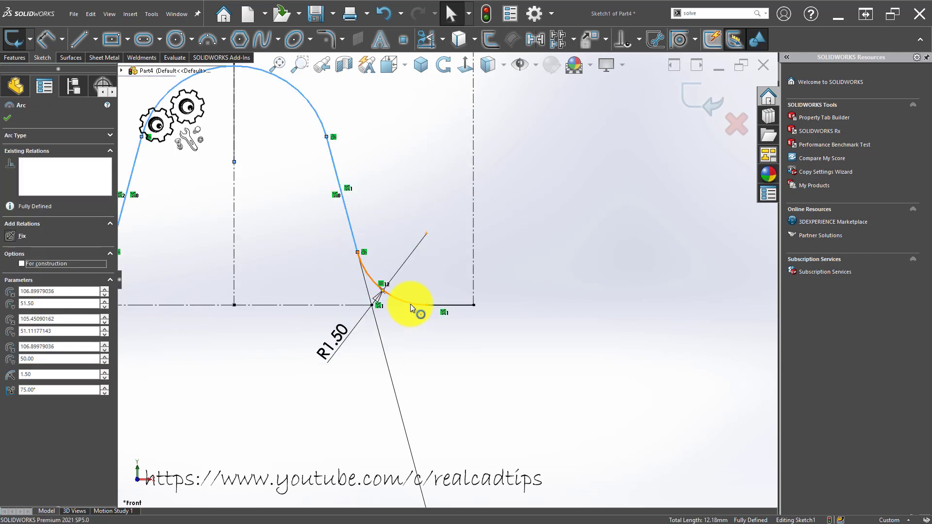
scroll(431, 229, "up", 5)
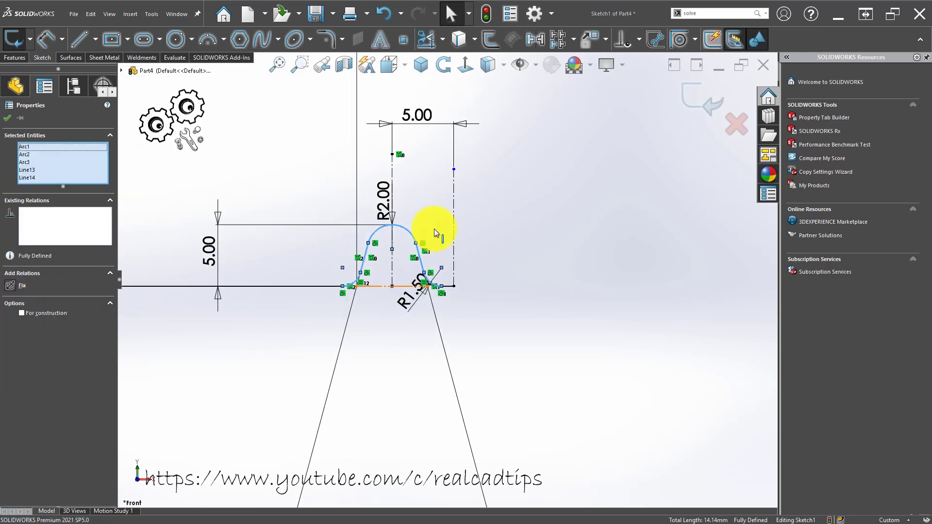
left_click(556, 40)
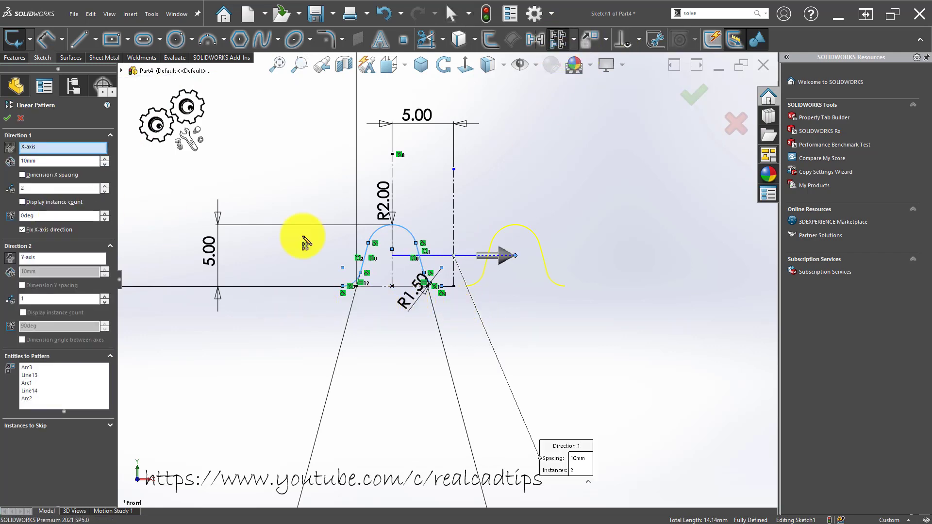
scroll(507, 260, "down", 2)
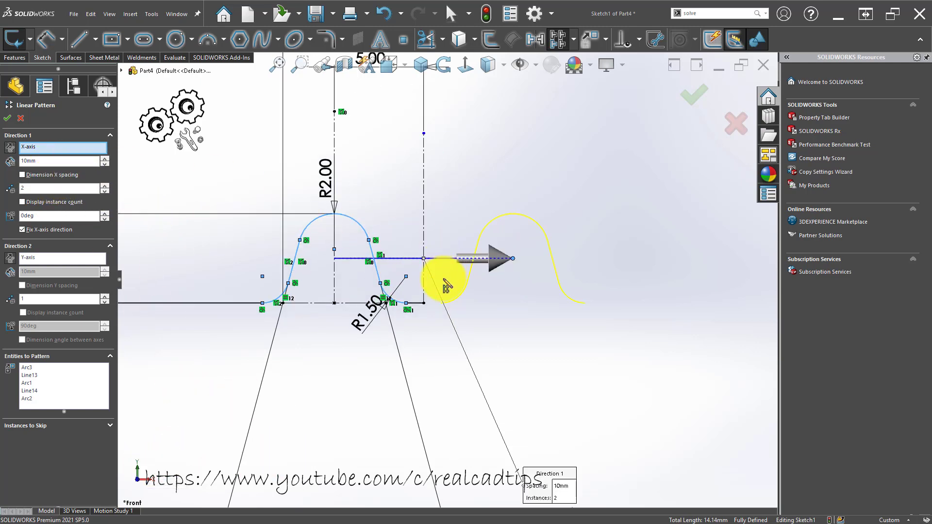
scroll(443, 296, "up", 1)
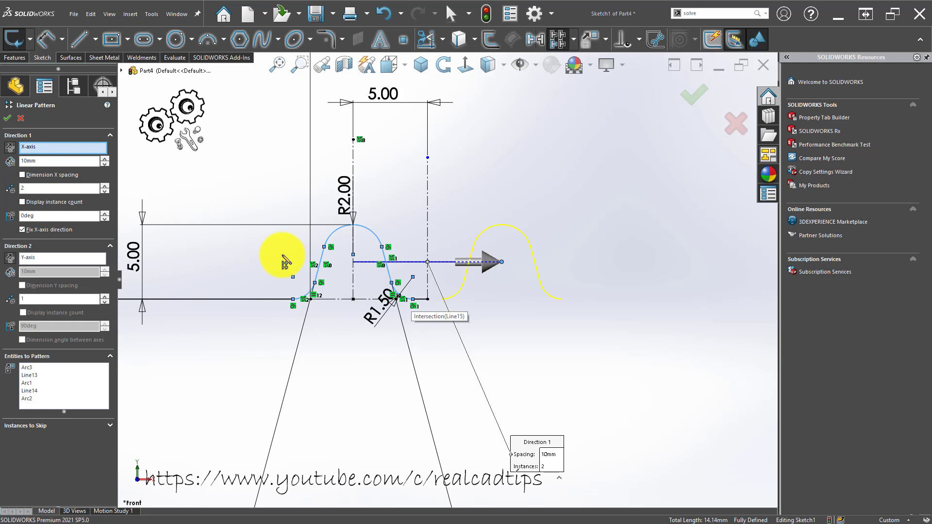
key("Escape")
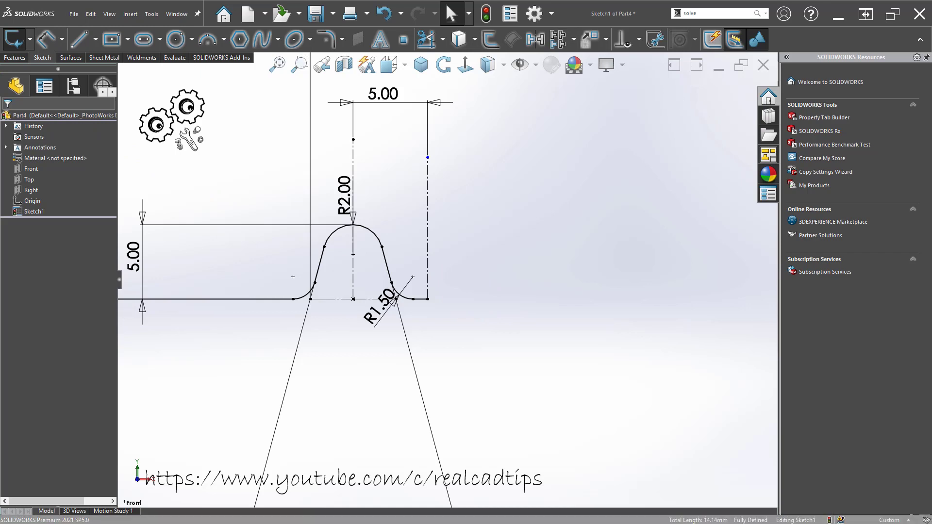
Step: Mirror the rounded tooth profile about the right vertical centerline
left_click(306, 294)
mouse_move(254, 179)
left_mouse_down()
mouse_move(384, 298)
mouse_move(446, 333)
left_mouse_up()
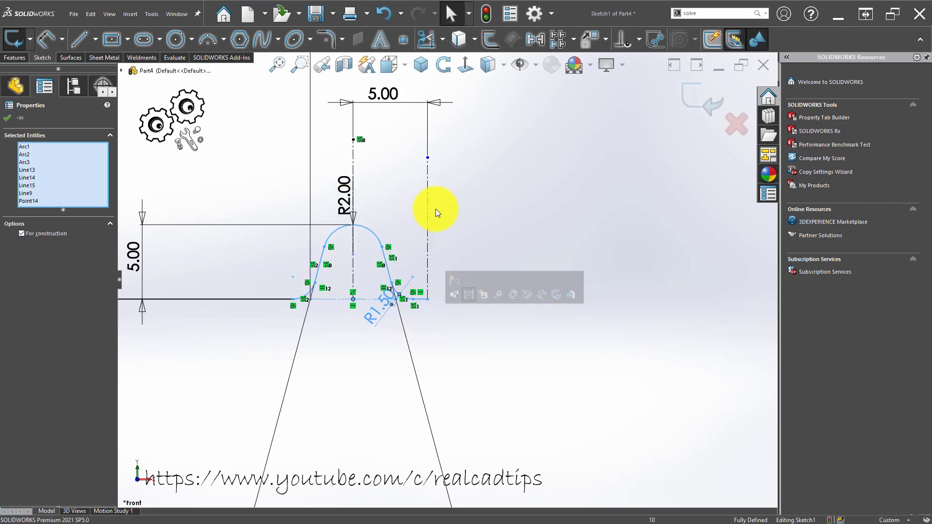
left_click(426, 197, "ctrl")
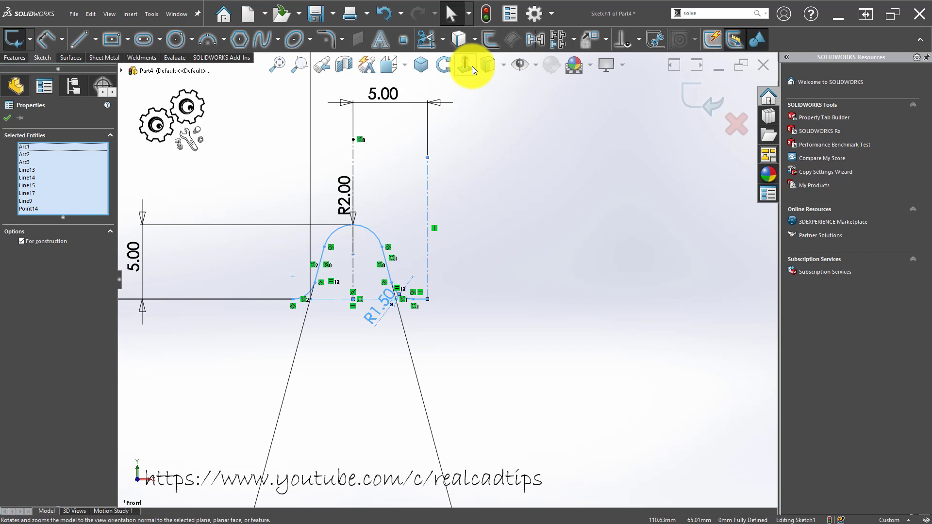
left_click(534, 42)
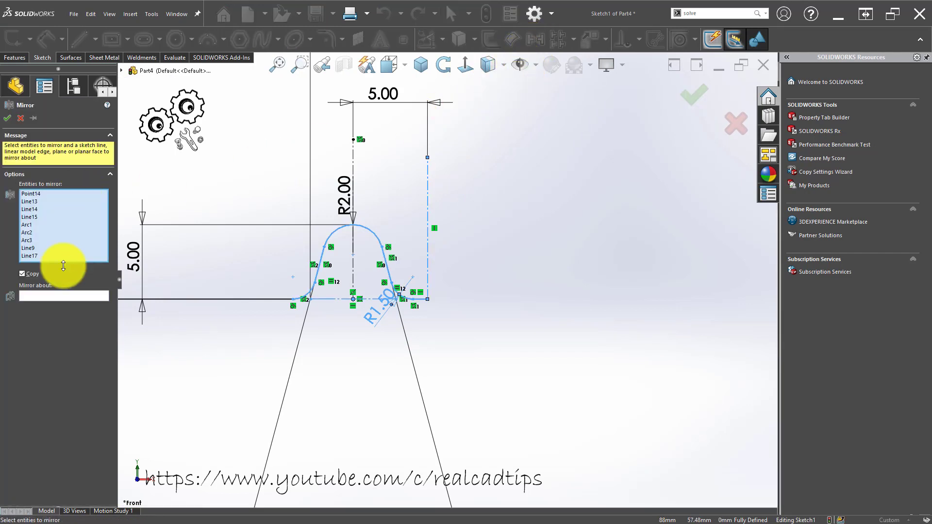
left_click(103, 291)
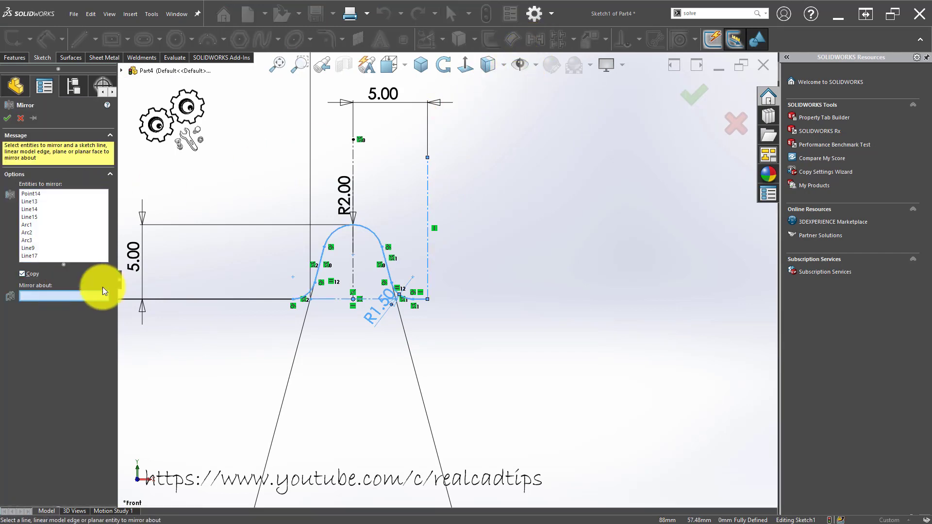
left_click(428, 193)
left_click(688, 90)
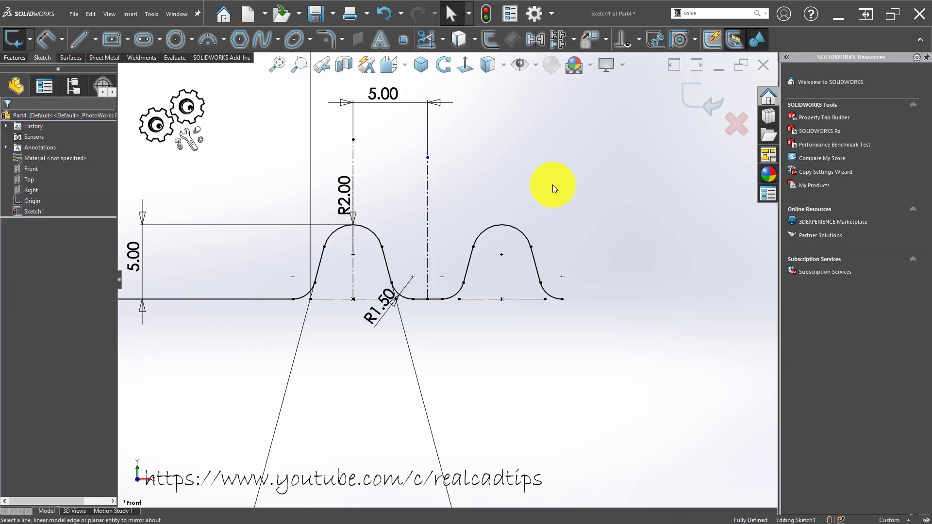
scroll(552, 281, "down", 2)
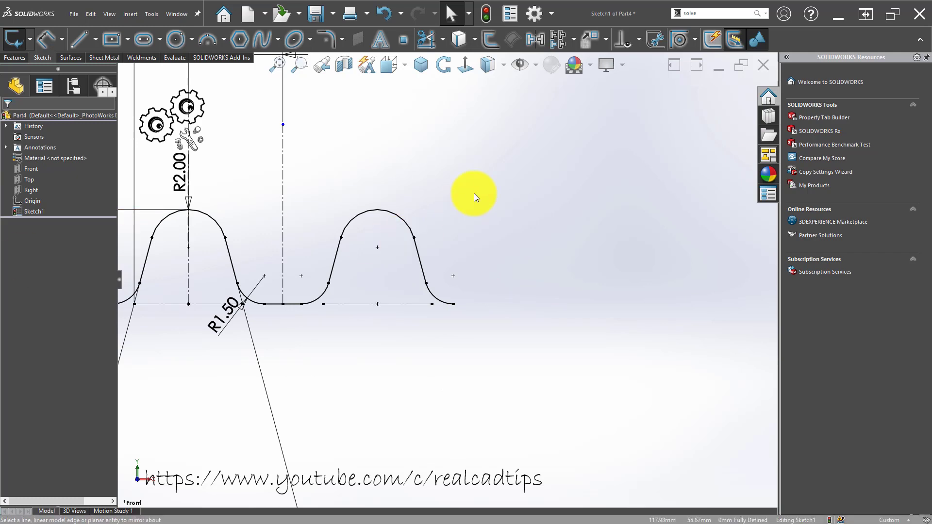
scroll(367, 195, "up", 1)
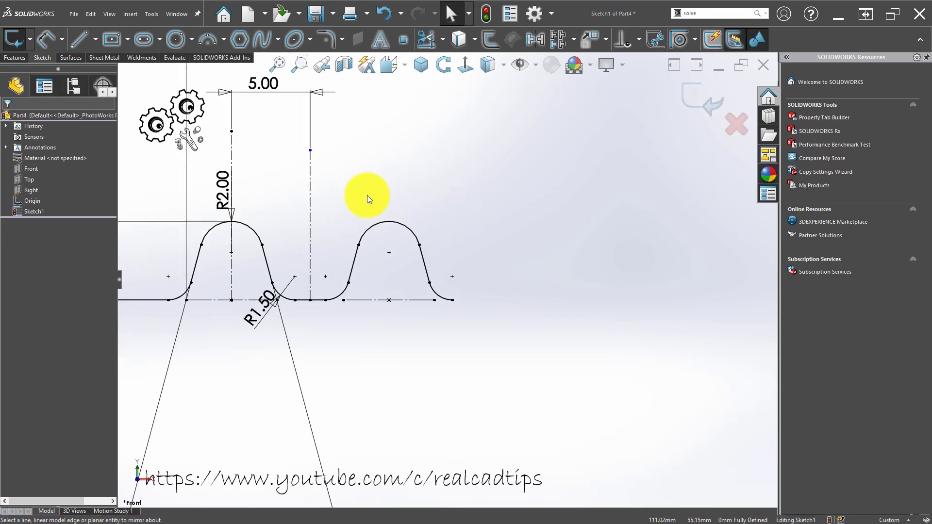
Step: Start a linear sketch pattern of the wave's six lines and arcs (Line15, Arc5, Line21, Arc6, Line22, Arc4)
left_click(558, 38)
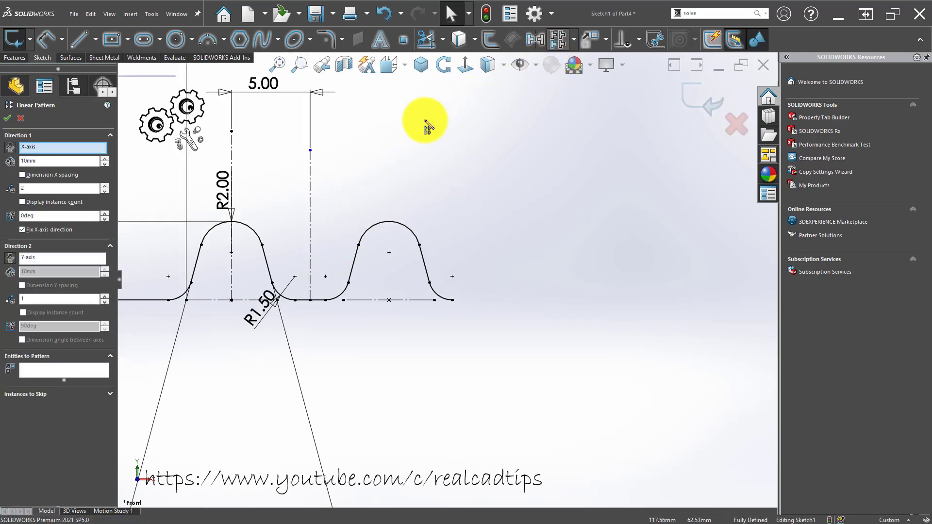
left_click(52, 377)
scroll(314, 299, "down", 2)
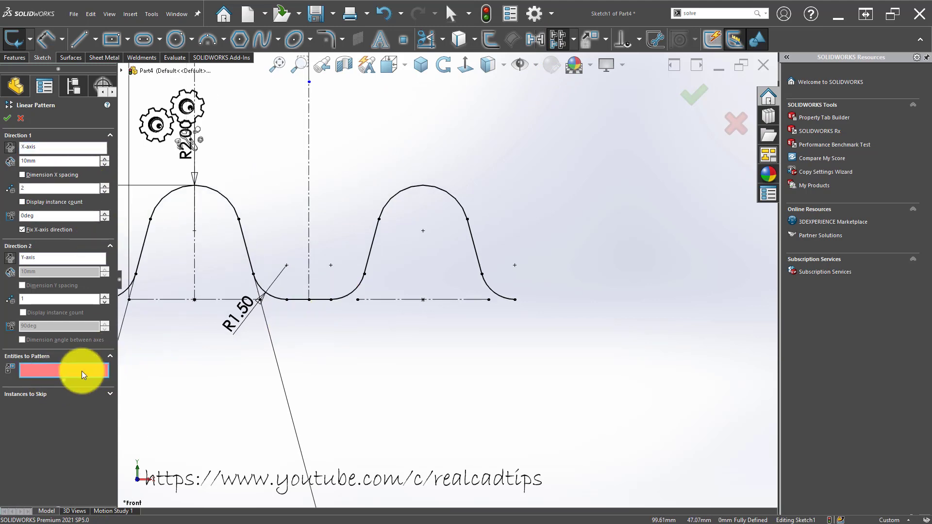
left_click(320, 303)
left_click(354, 290)
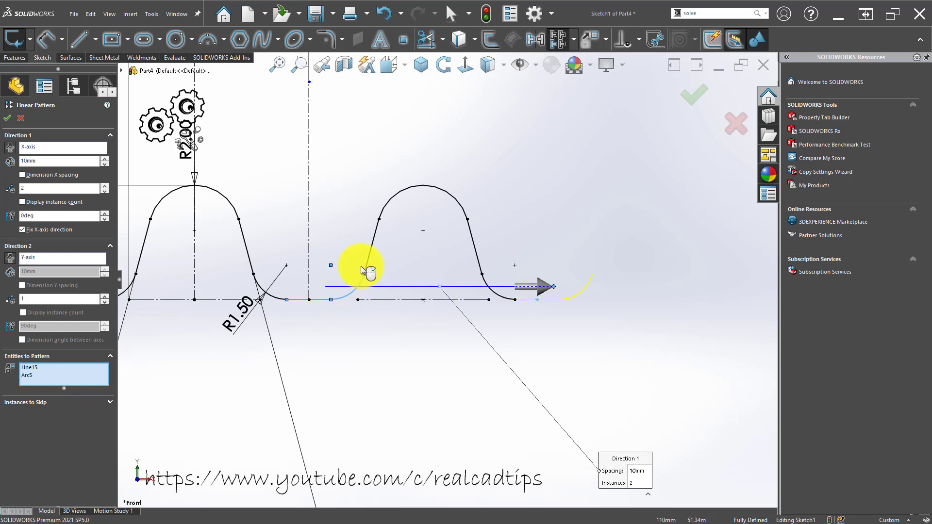
left_click(369, 262)
left_click(396, 194)
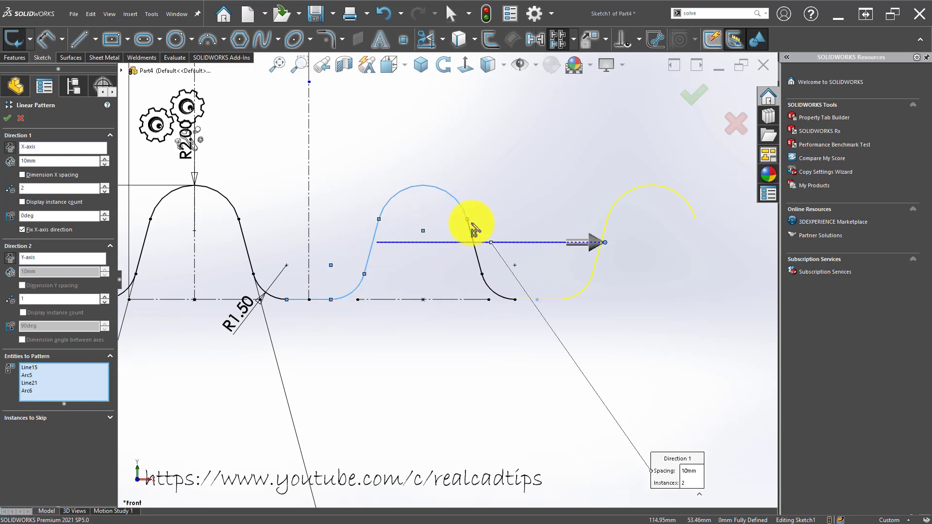
left_click(471, 231)
left_click(496, 291)
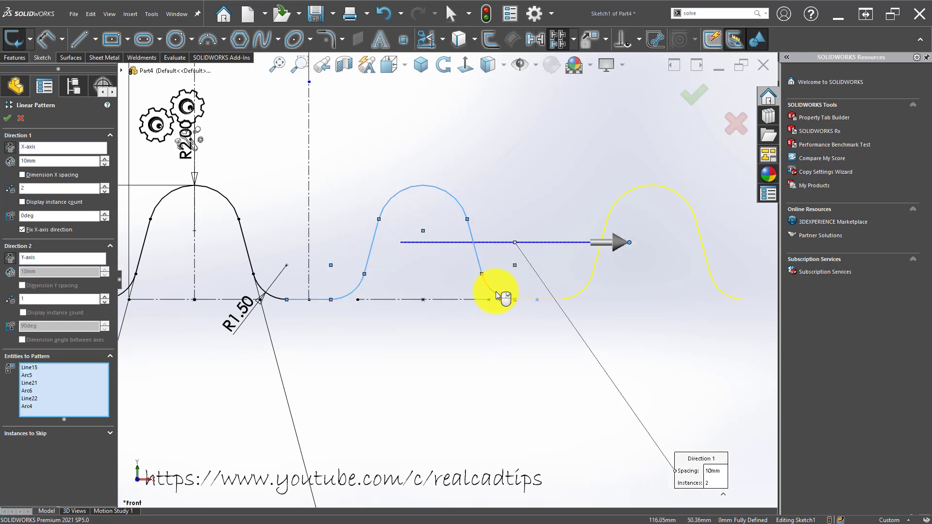
Step: Set the pattern to 79 instances at 10 mm X-axis spacing and accept it
scroll(583, 305, "up", 2)
scroll(623, 302, "up", 1)
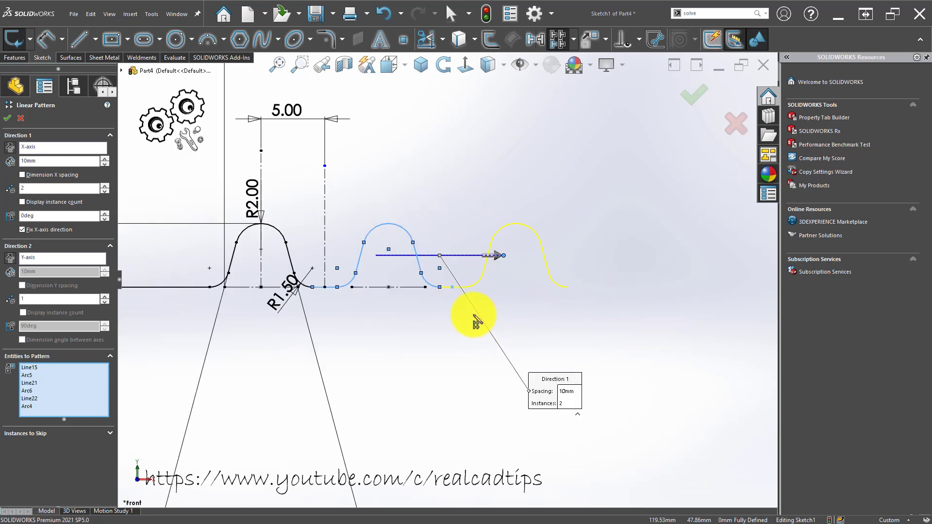
scroll(475, 322, "up", 1)
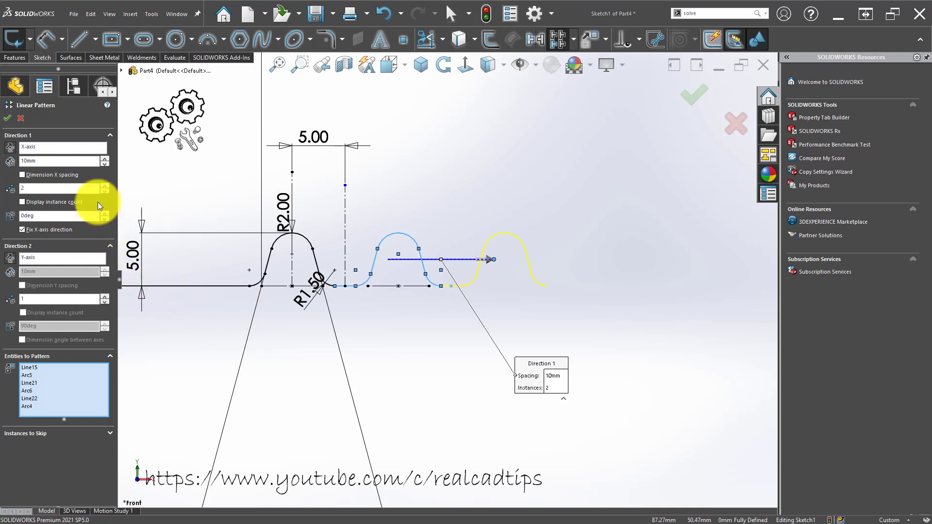
left_click(68, 189)
type("80")
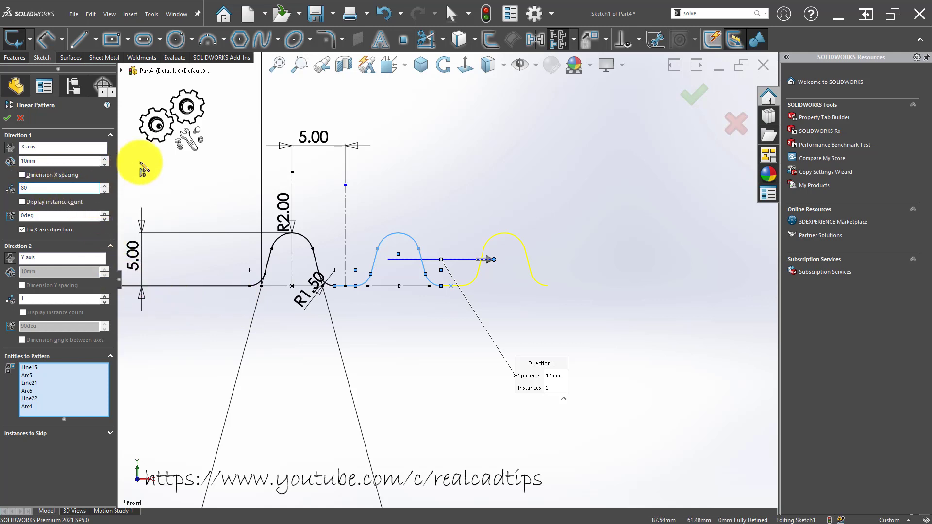
key("Return")
scroll(474, 264, "up", 5)
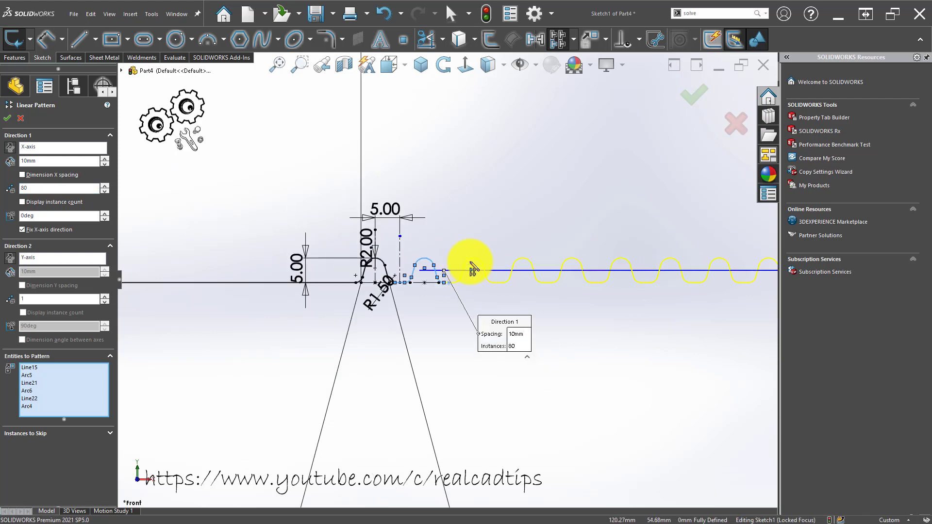
scroll(581, 304, "up", 5)
scroll(647, 303, "up", 5)
scroll(671, 301, "up", 5)
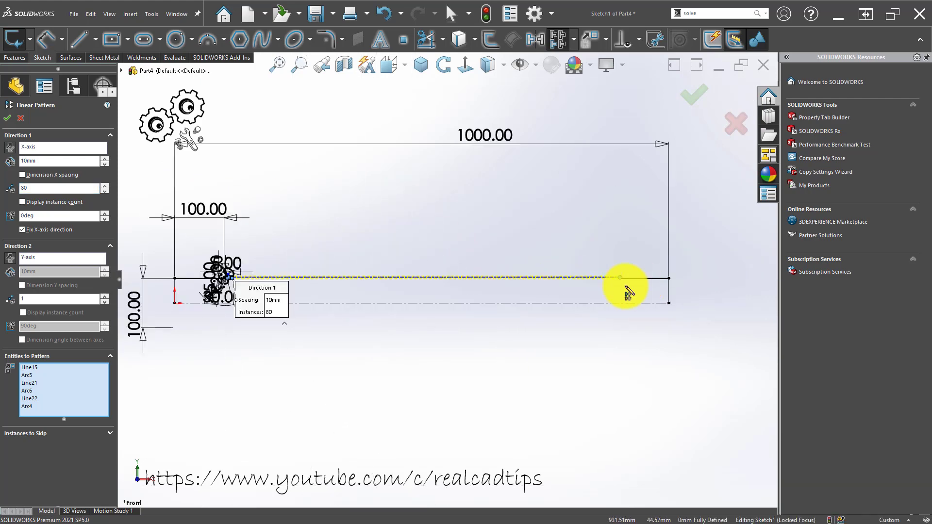
scroll(627, 291, "down", 5)
scroll(573, 271, "down", 3)
scroll(485, 260, "down", 3)
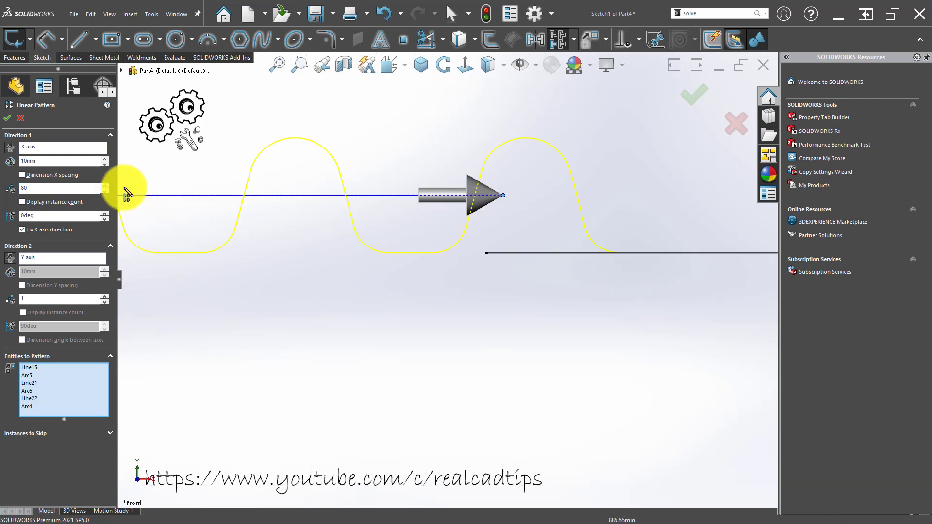
left_click(104, 191)
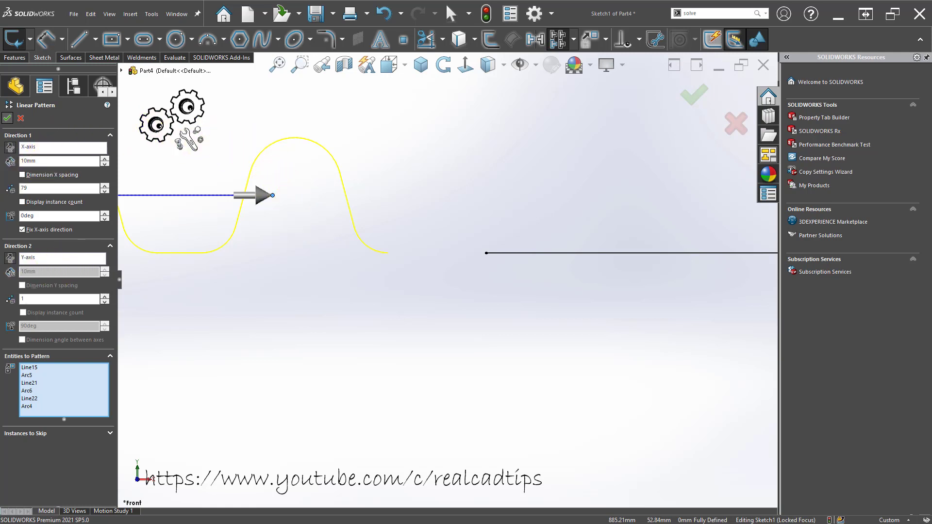
left_click(164, 215)
Step: Draw a horizontal line from the last arc's endpoint to the start of the straight end line
left_click(80, 40)
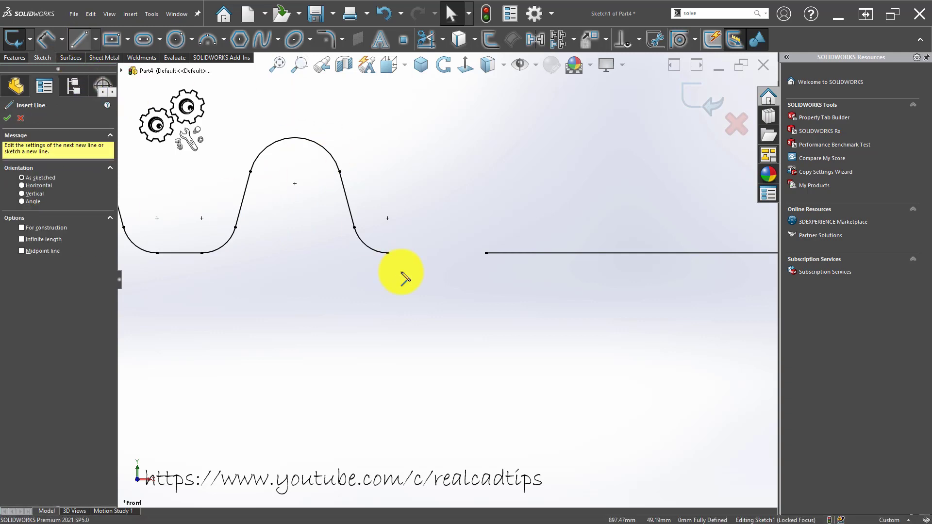
left_click(388, 253)
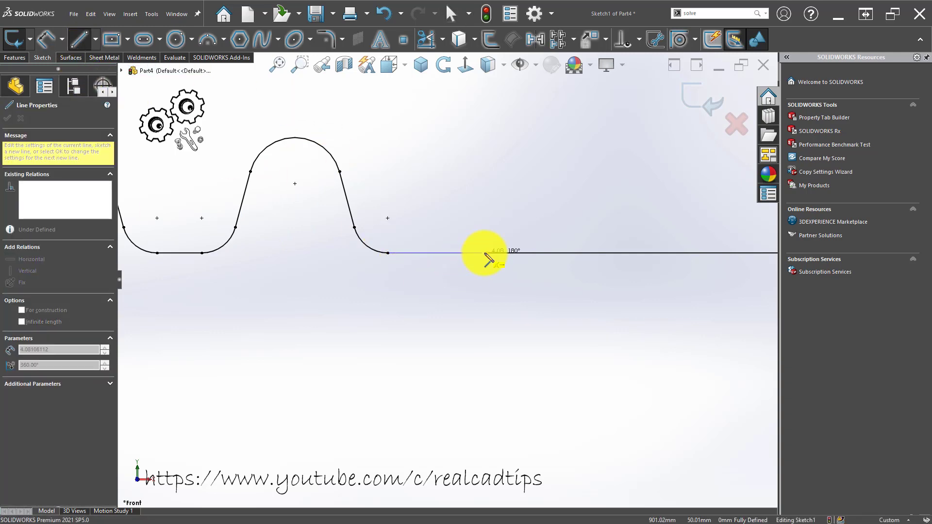
double_click(485, 253)
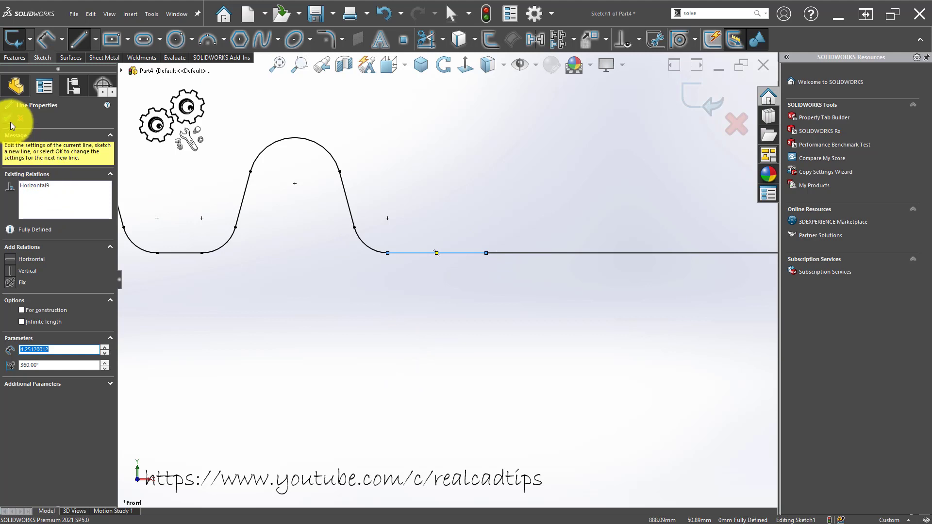
scroll(432, 262, "up", 4)
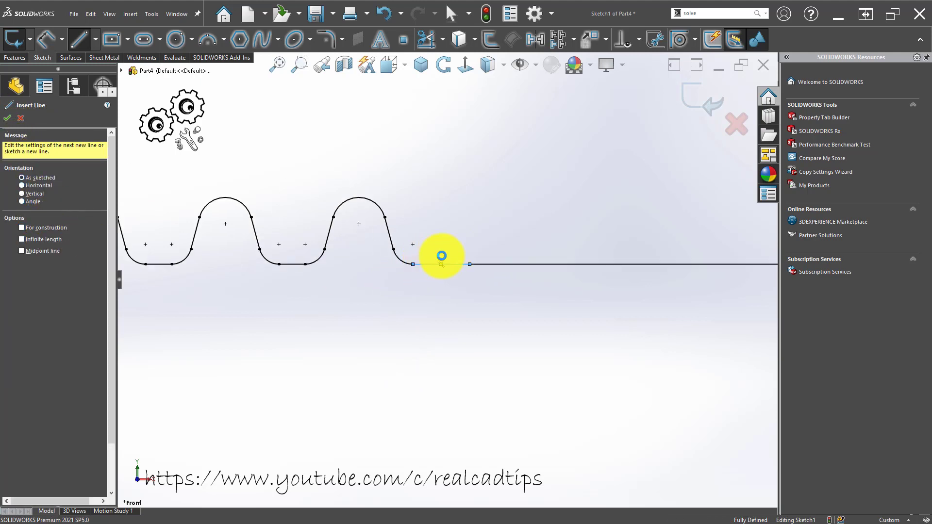
key("Escape")
scroll(464, 228, "up", 4)
scroll(407, 264, "up", 2)
scroll(276, 281, "up", 2)
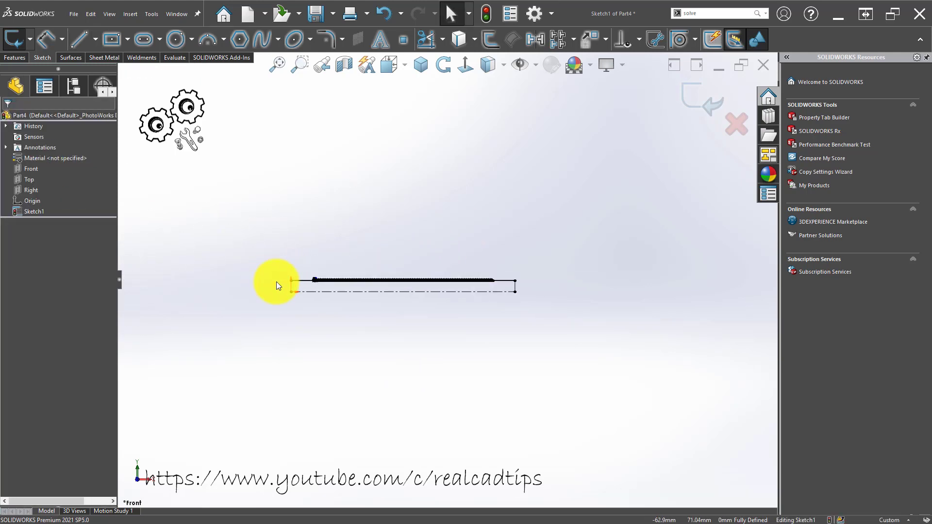
scroll(291, 283, "down", 5)
scroll(354, 287, "down", 1)
scroll(467, 271, "up", 3)
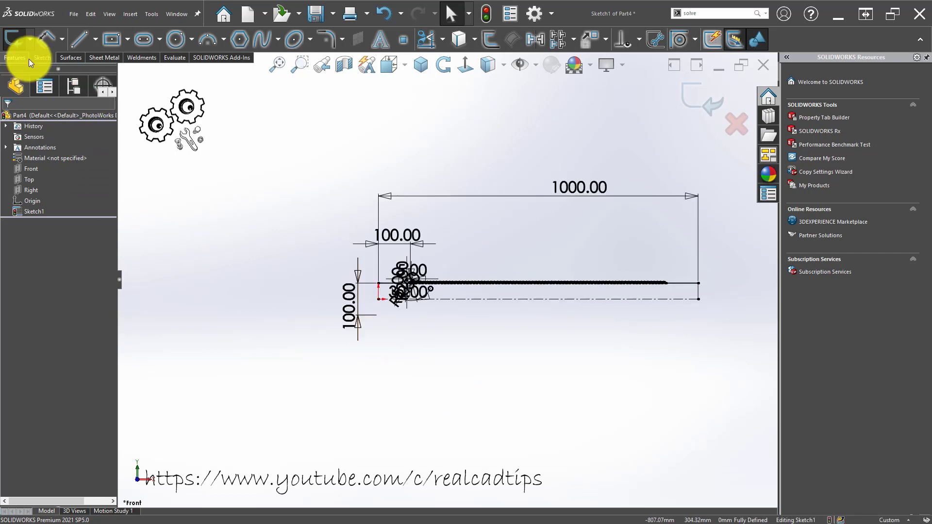
Step: Create a 360° Revolved Surface of the profile about the centerline
left_click(69, 57)
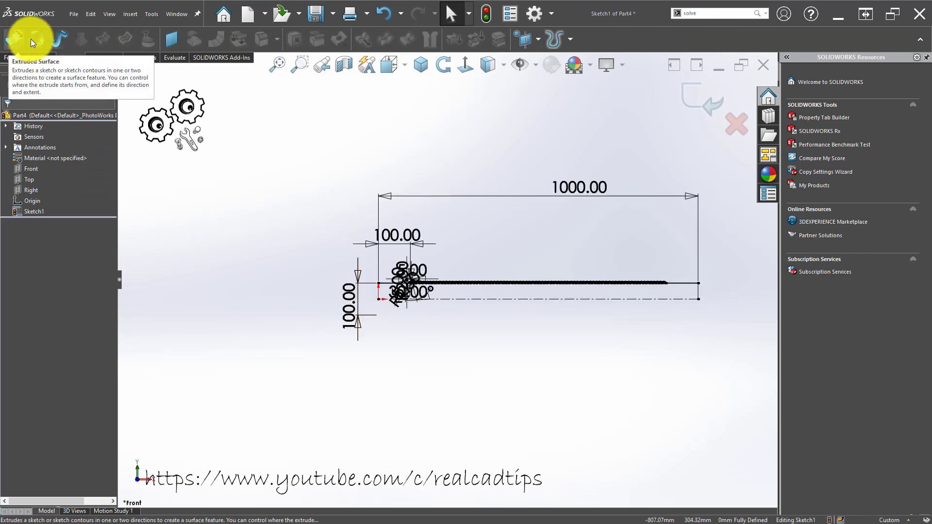
left_click(37, 39)
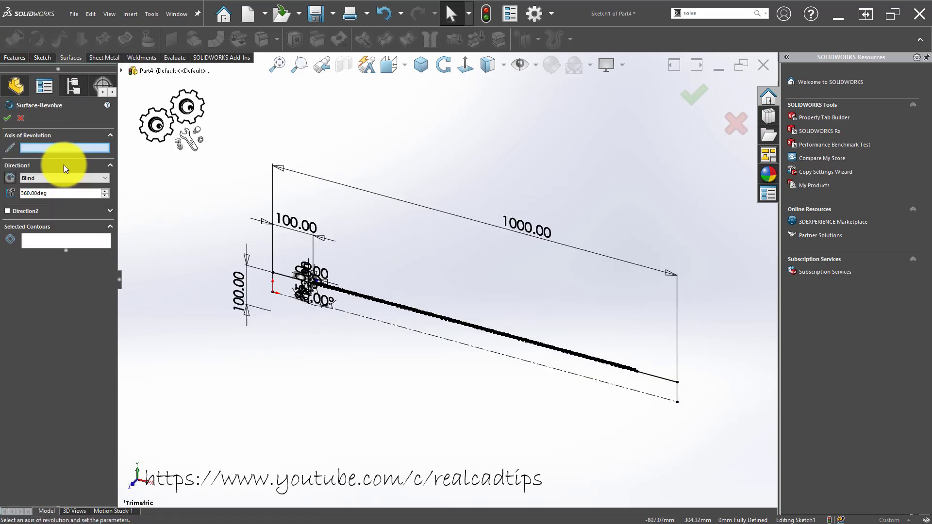
left_click(408, 333)
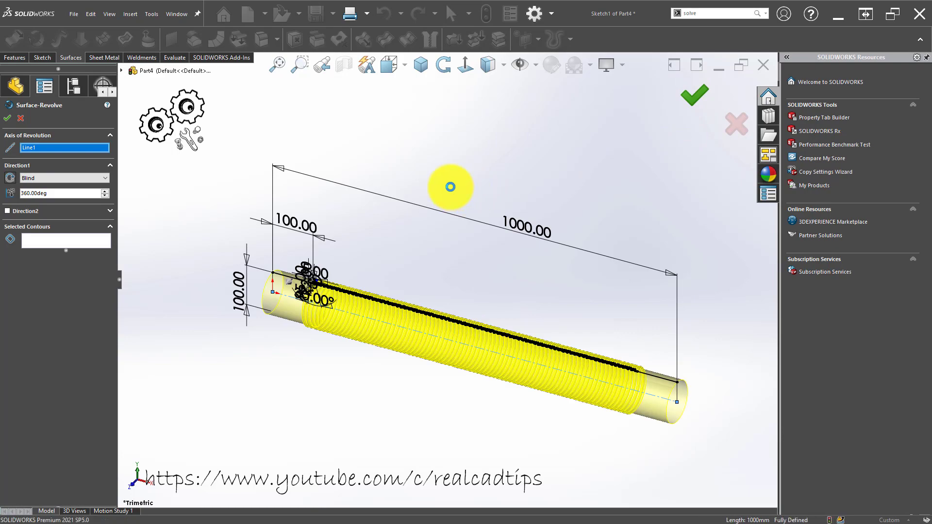
key("Return")
scroll(322, 299, "down", 5)
scroll(335, 301, "down", 2)
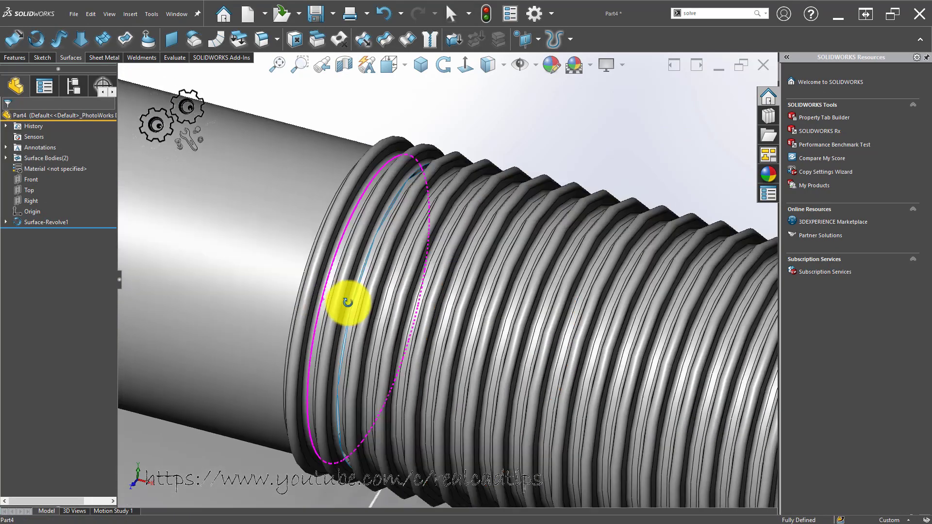
scroll(345, 304, "down", 2)
scroll(359, 323, "down", 2)
scroll(345, 312, "down", 1)
scroll(347, 302, "up", 3)
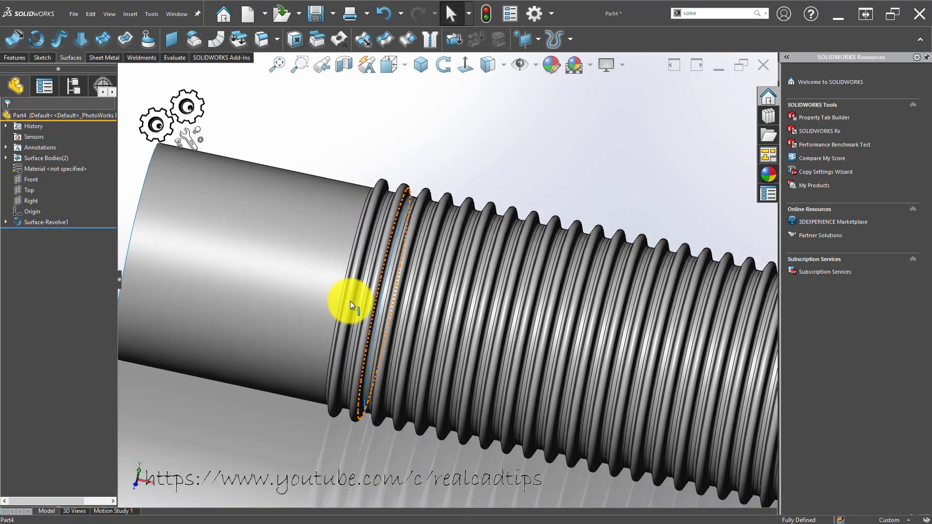
left_click(63, 222)
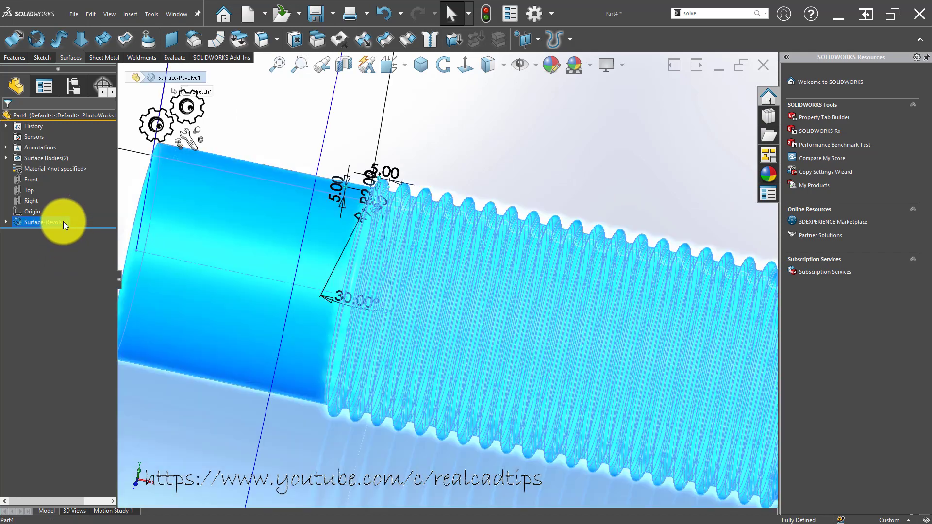
left_click(50, 231)
scroll(415, 209, "down", 1)
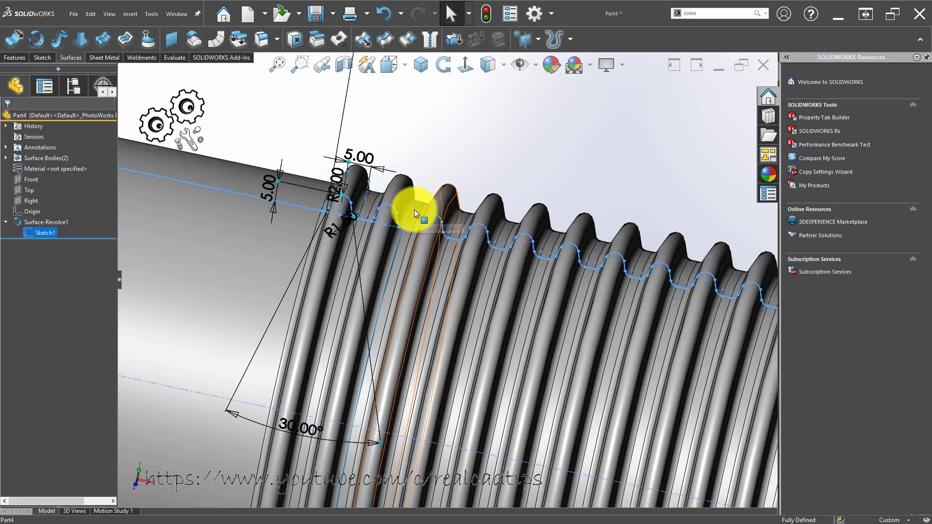
scroll(415, 213, "down", 1)
scroll(417, 238, "down", 2)
scroll(374, 238, "down", 2)
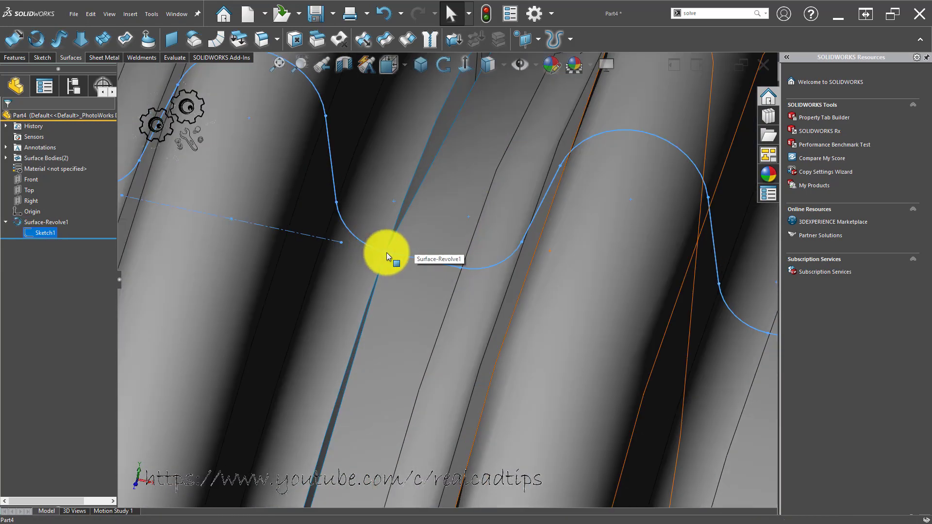
mouse_move(387, 252)
middle_mouse_down()
mouse_move(391, 208)
mouse_move(392, 254)
mouse_move(416, 240)
mouse_move(424, 213)
middle_mouse_up()
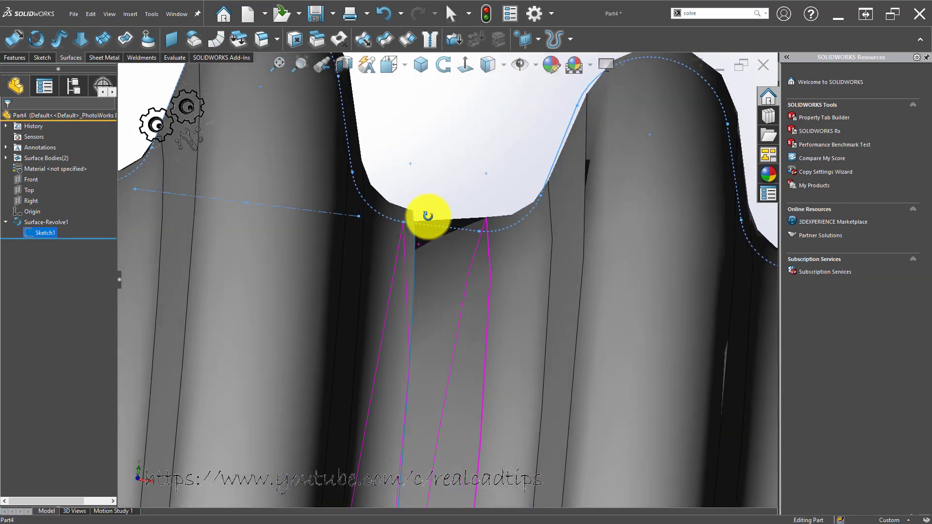
scroll(428, 208, "up", 3)
middle_click_drag(316, 238, 307, 256)
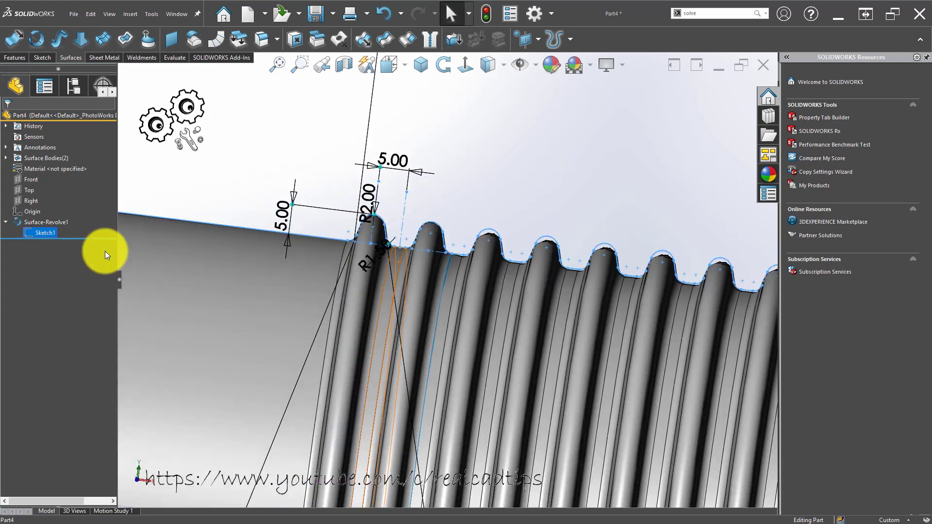
left_click(423, 71)
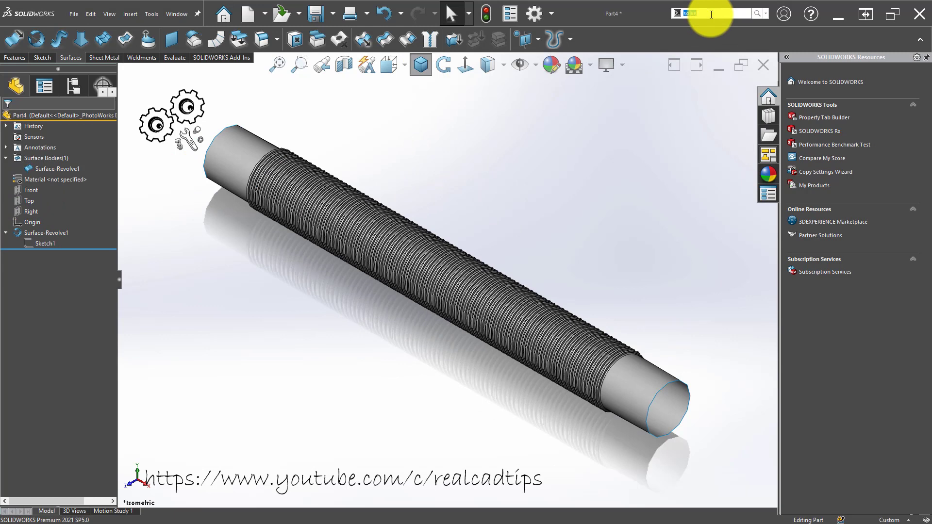
Step: Cancel a Flex attempt, then thicken Surface-Revolve1 to a 0.5 mm wall
type("fle")
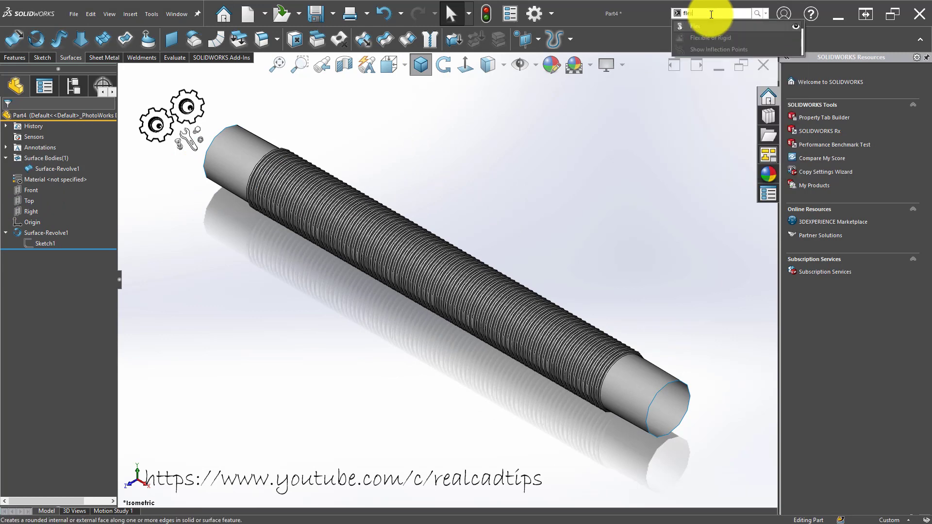
type("x")
left_click(703, 27)
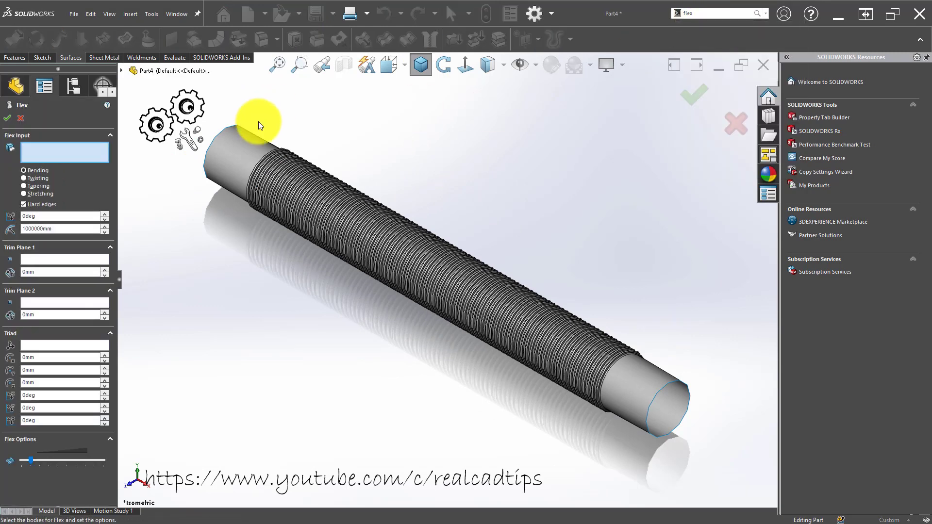
left_click(19, 120)
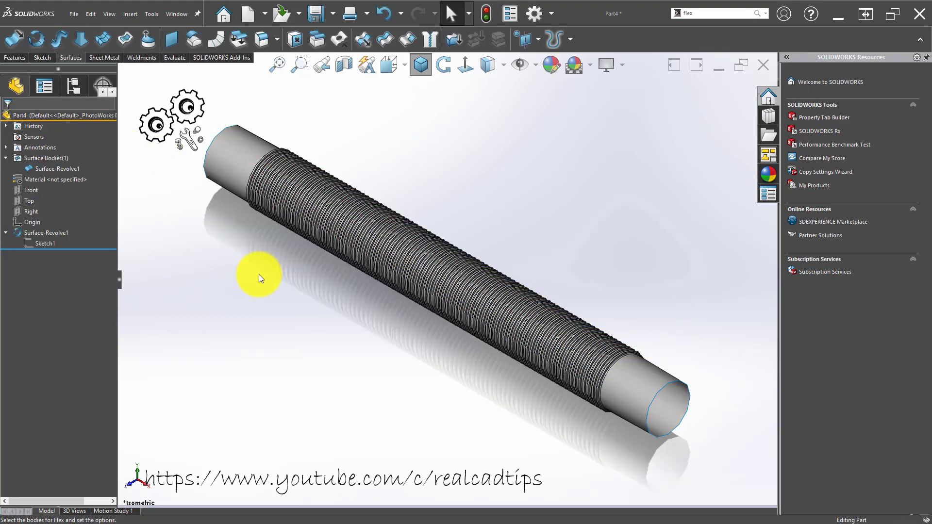
left_click(453, 42)
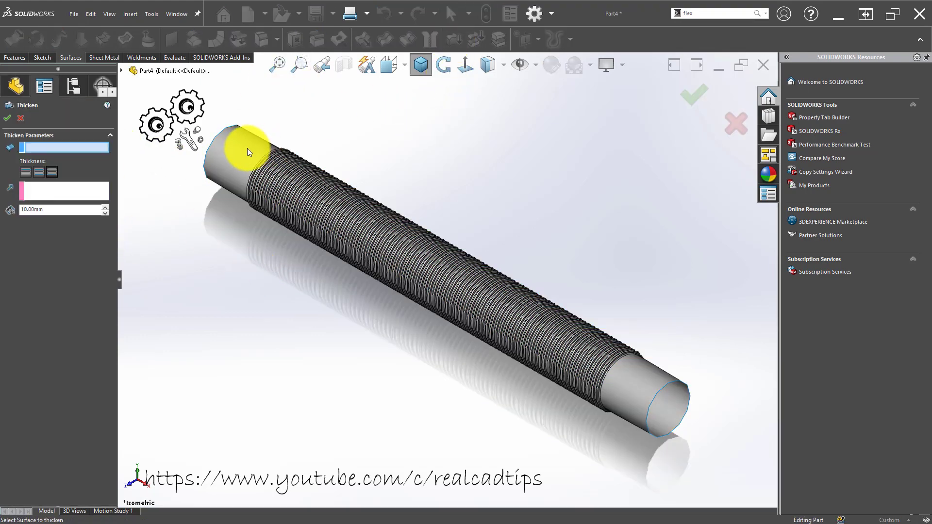
left_click(245, 148)
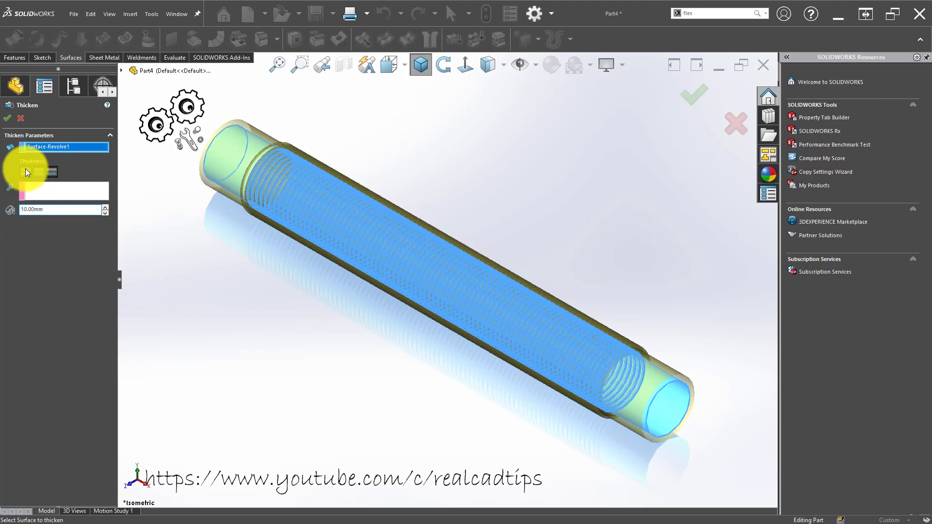
scroll(707, 402, "down", 5)
middle_click_drag(533, 329, 497, 298)
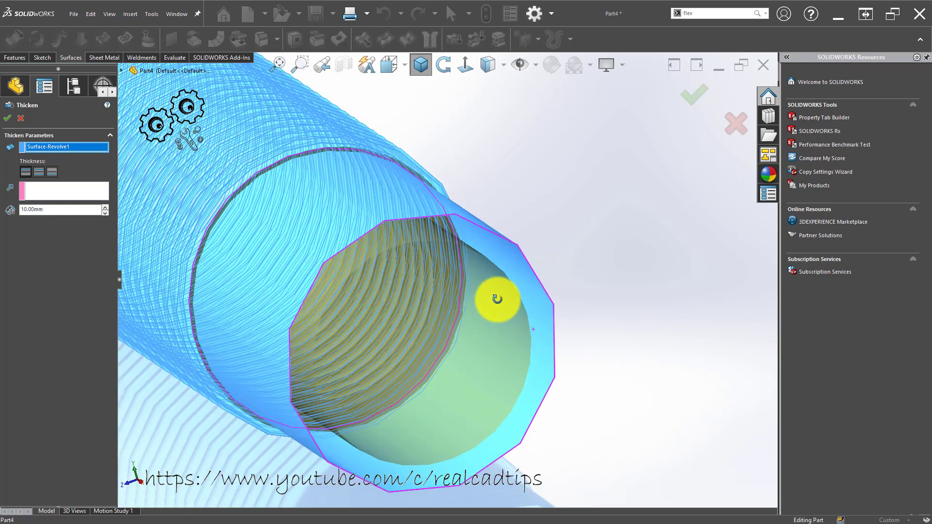
double_click(79, 209)
type("0.5")
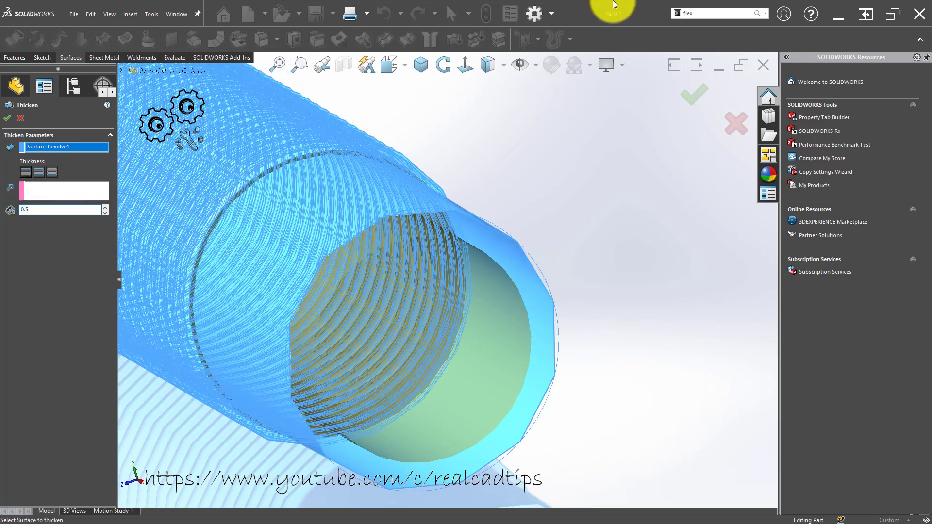
key("Return")
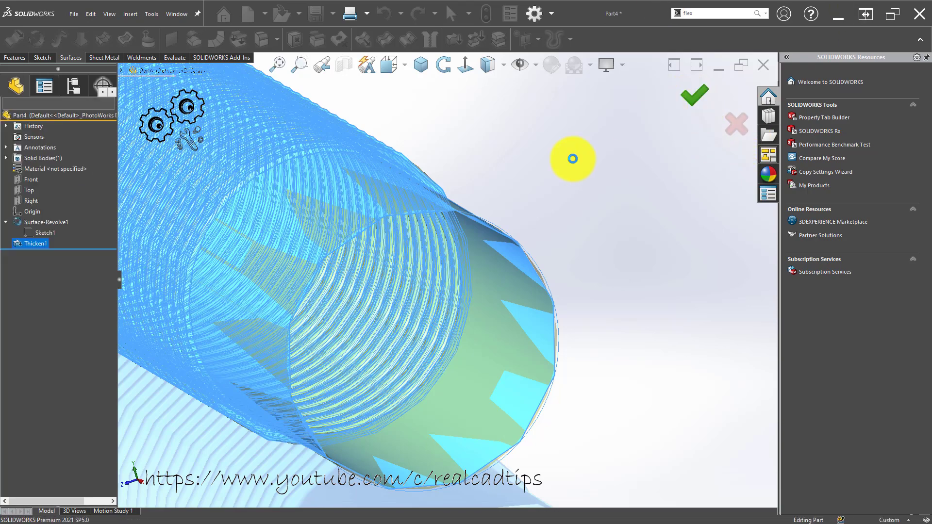
Step: Start Flex on the Thicken1 body and place the bend centre 200 mm along the tube
scroll(434, 249, "up", 3)
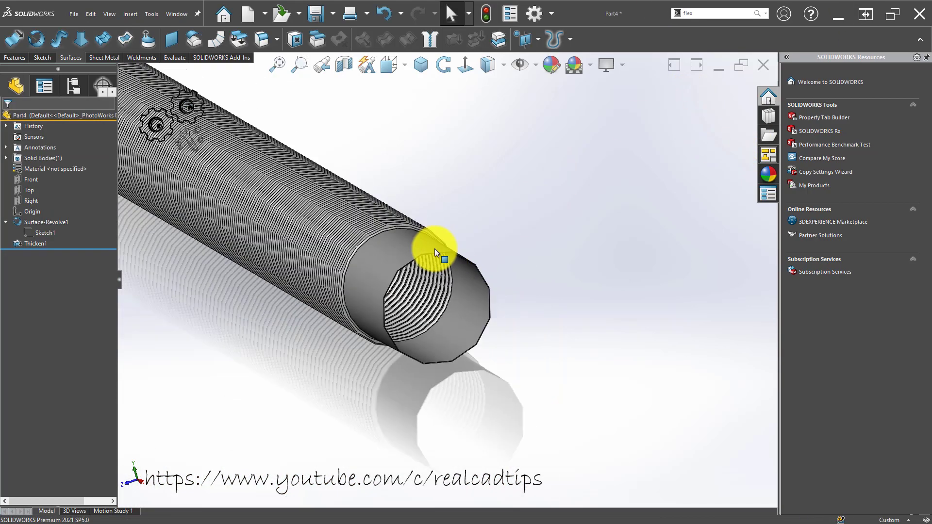
scroll(389, 262, "up", 3)
mouse_move(389, 262)
middle_mouse_down()
mouse_move(333, 216)
mouse_move(353, 232)
middle_mouse_up()
scroll(353, 232, "up", 3)
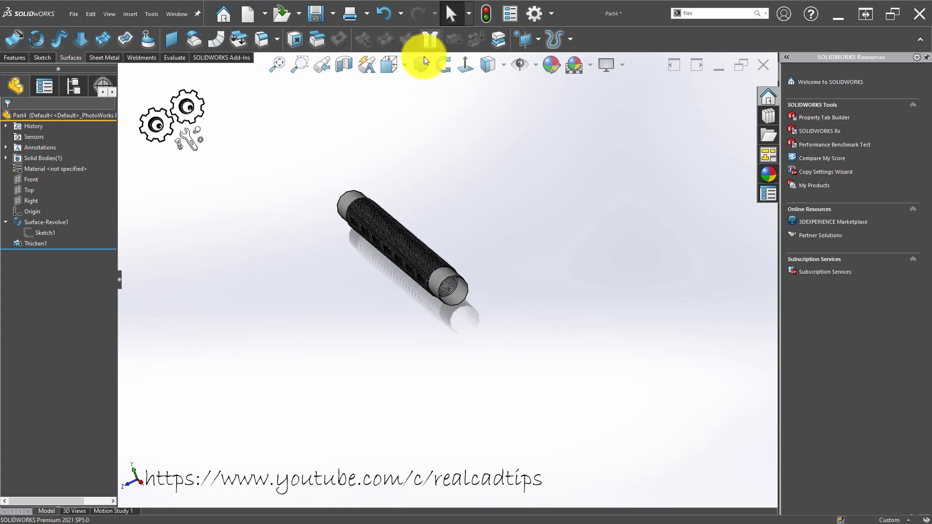
left_click(420, 65)
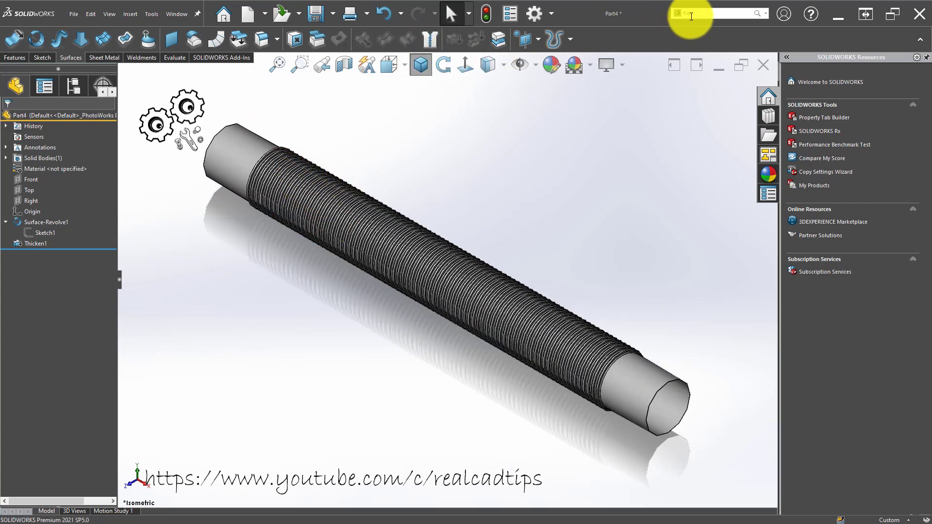
left_click(694, 14)
type("flex")
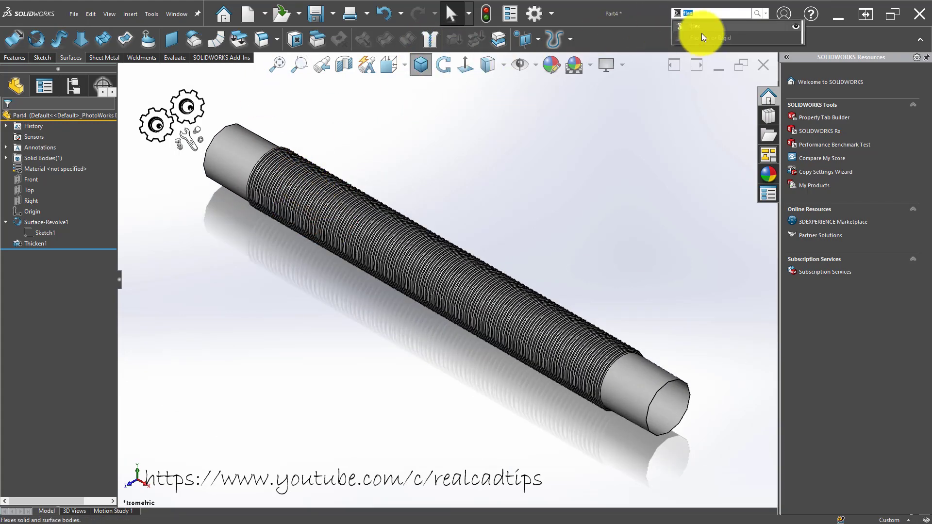
left_click(772, 24)
left_click(233, 174)
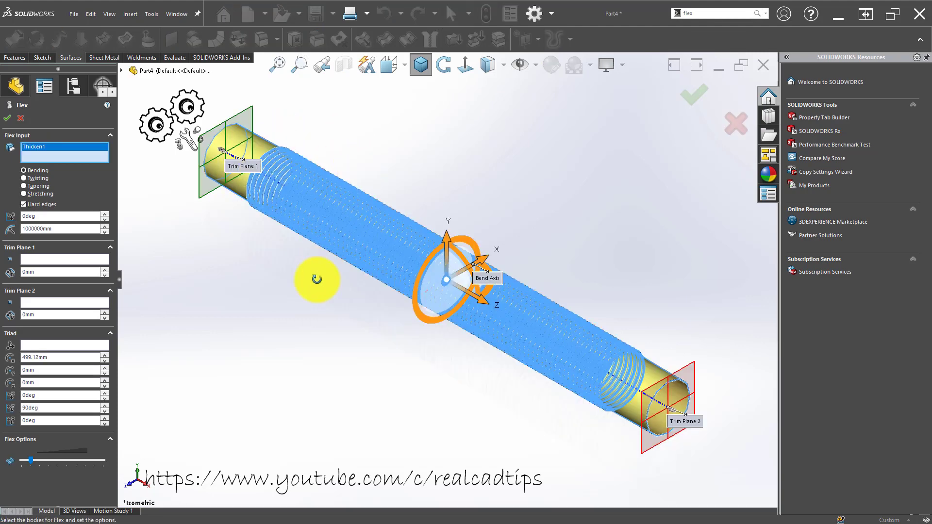
mouse_move(316, 279)
middle_mouse_down()
mouse_move(455, 173)
mouse_move(451, 223)
middle_mouse_up()
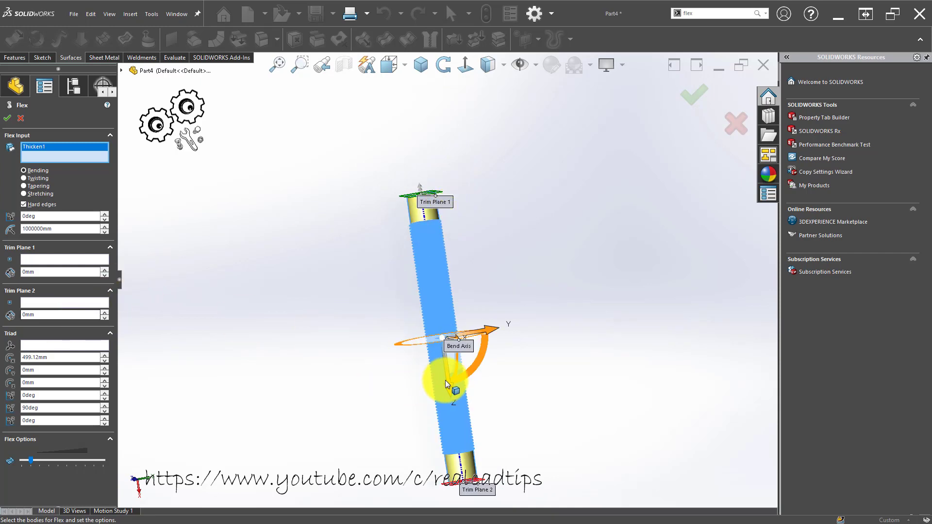
mouse_move(450, 388)
left_mouse_down()
mouse_move(451, 246)
mouse_move(451, 254)
left_mouse_up()
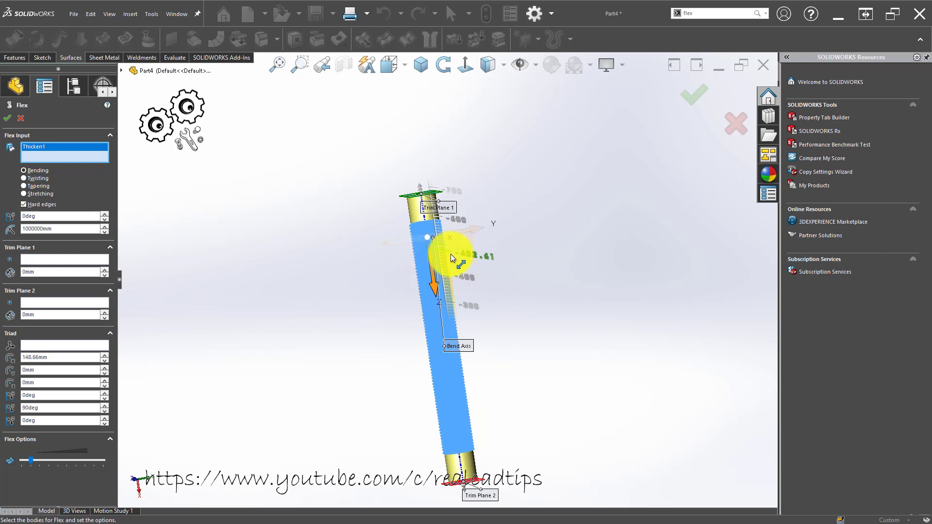
double_click(59, 357)
type("200")
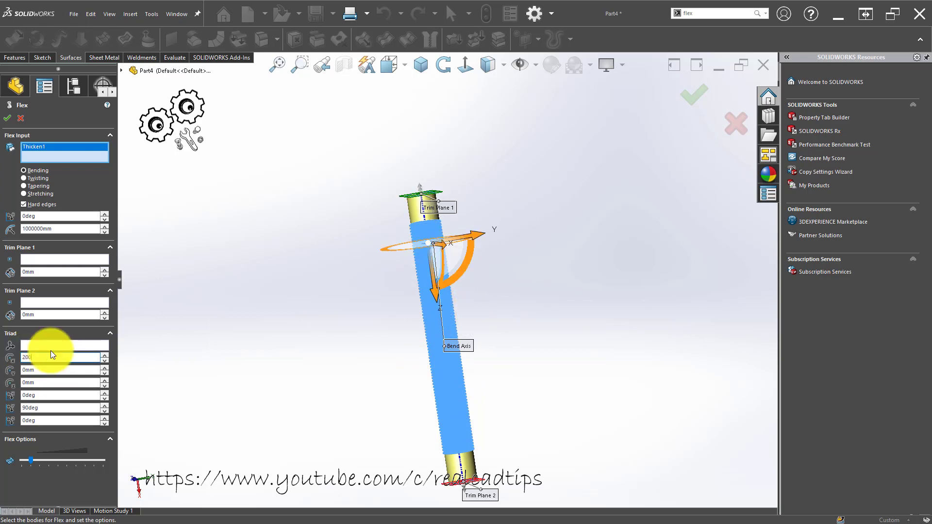
key("Return")
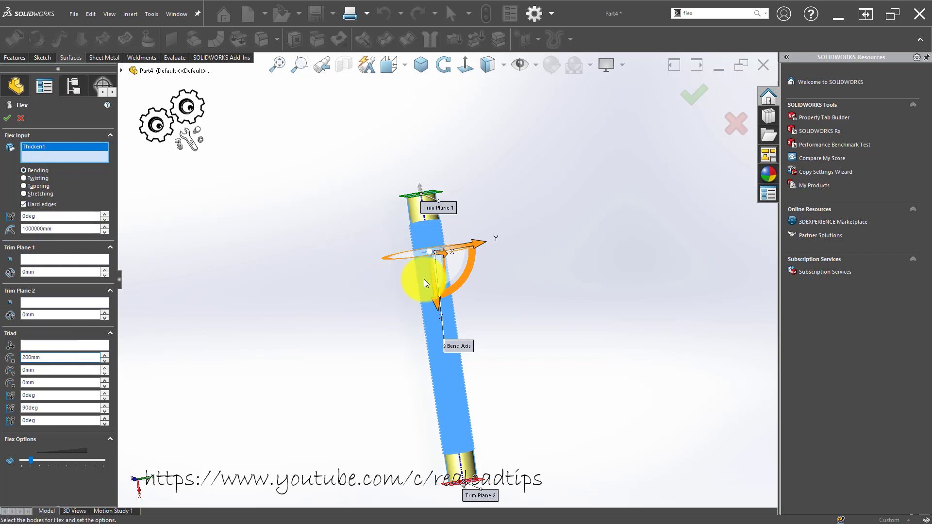
Step: Set Trim Plane 2 to 800 mm and the bend angle to 90°
double_click(65, 315)
type("200")
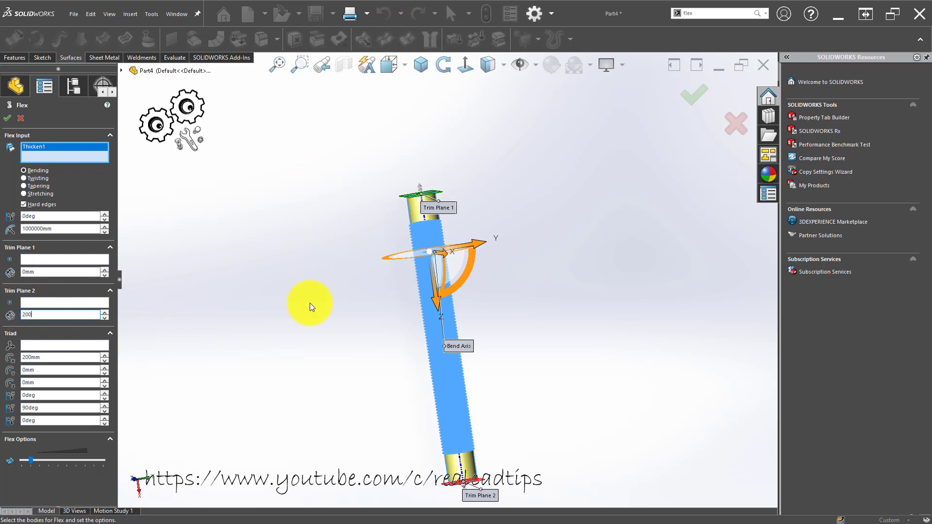
key("Return")
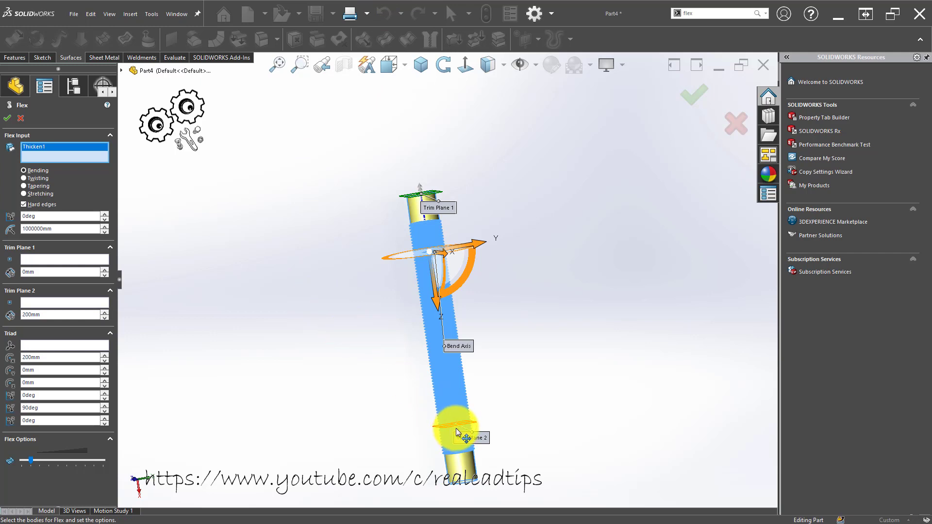
middle_click_drag(495, 407, 478, 433)
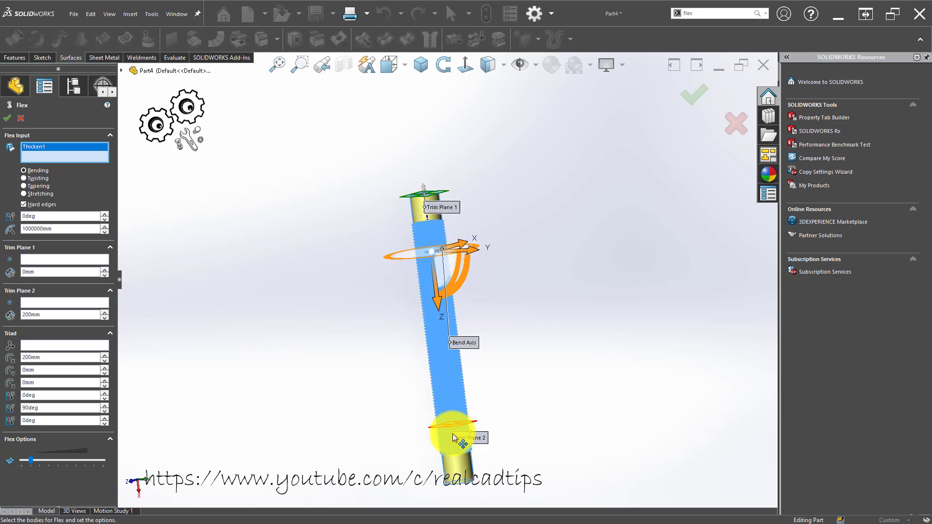
scroll(454, 427, "down", 3)
scroll(534, 282, "up", 3)
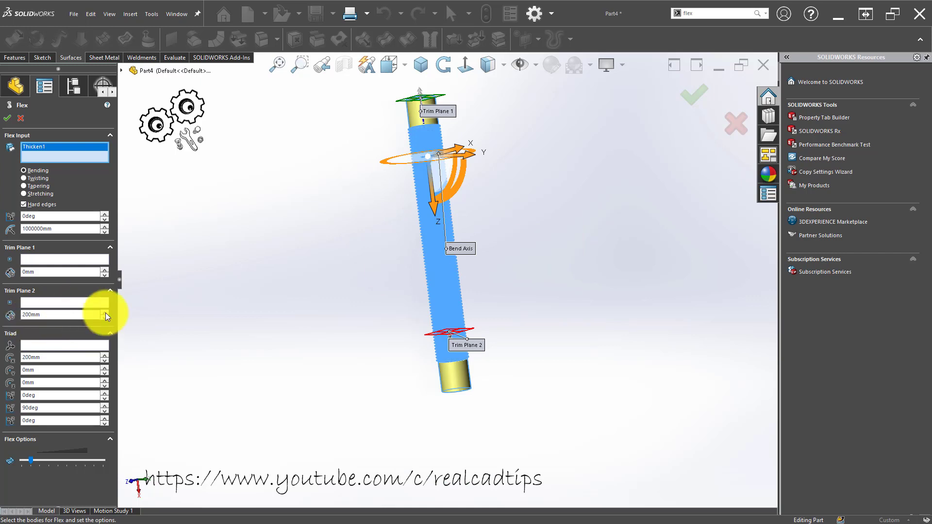
left_click_drag(108, 314, 108, 314)
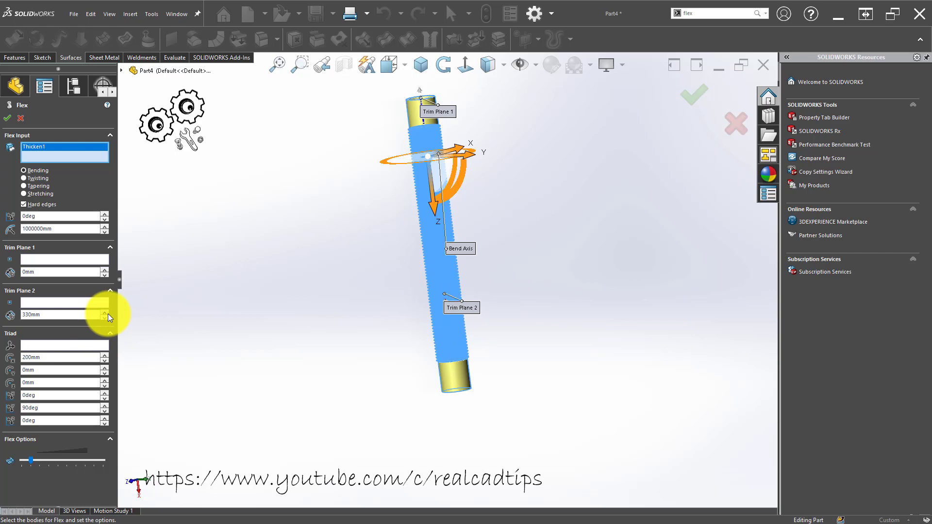
left_click_drag(108, 314, 21, 313)
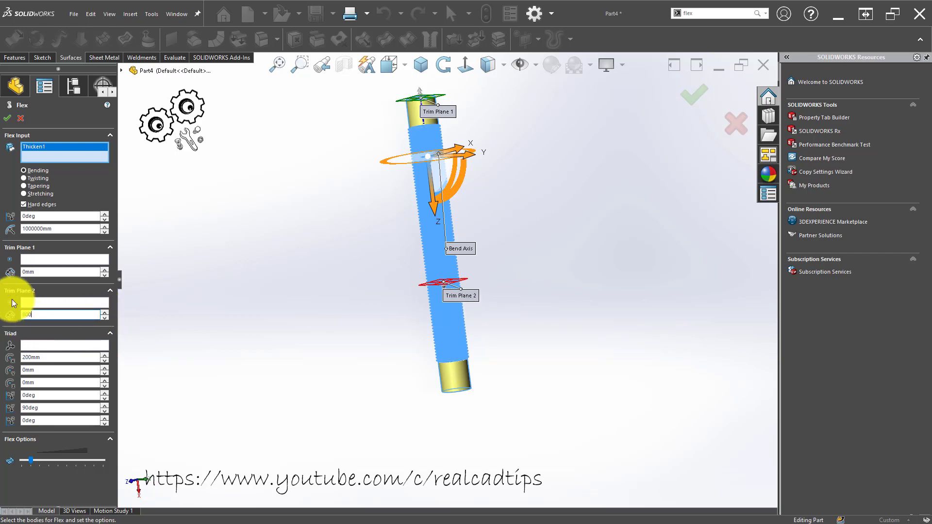
key("Return")
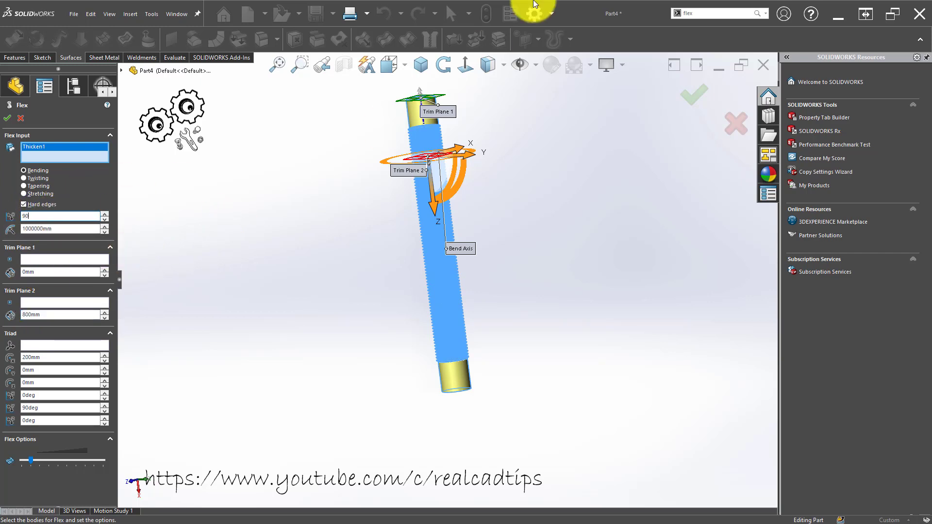
key("Return")
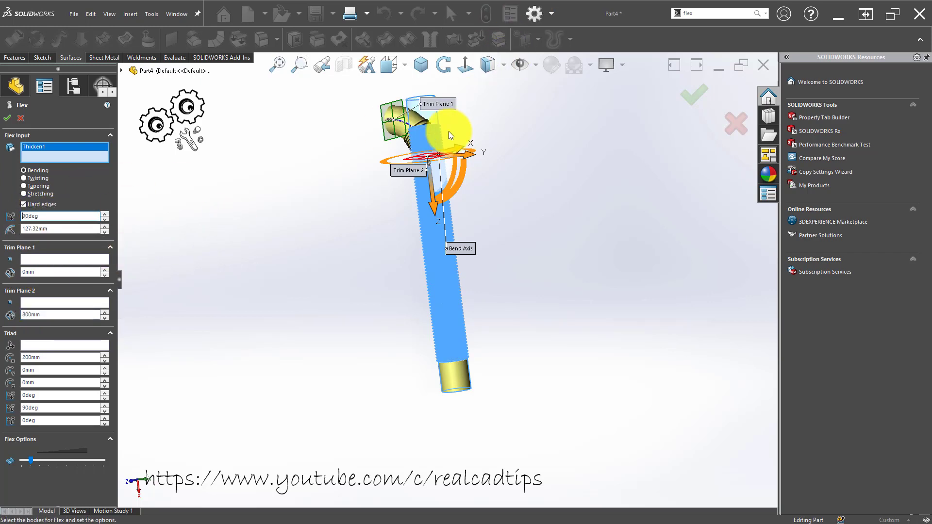
Step: Set Trim Plane 1 to 100 mm and accept the Flex1 bend
scroll(426, 140, "down", 2)
scroll(426, 140, "down", 4)
middle_click_drag(426, 141, 471, 127)
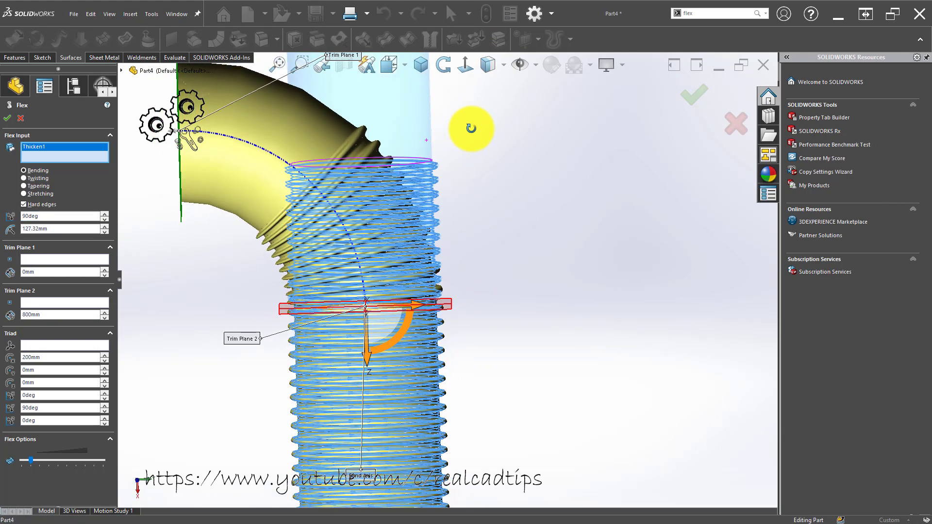
scroll(449, 271, "up", 3)
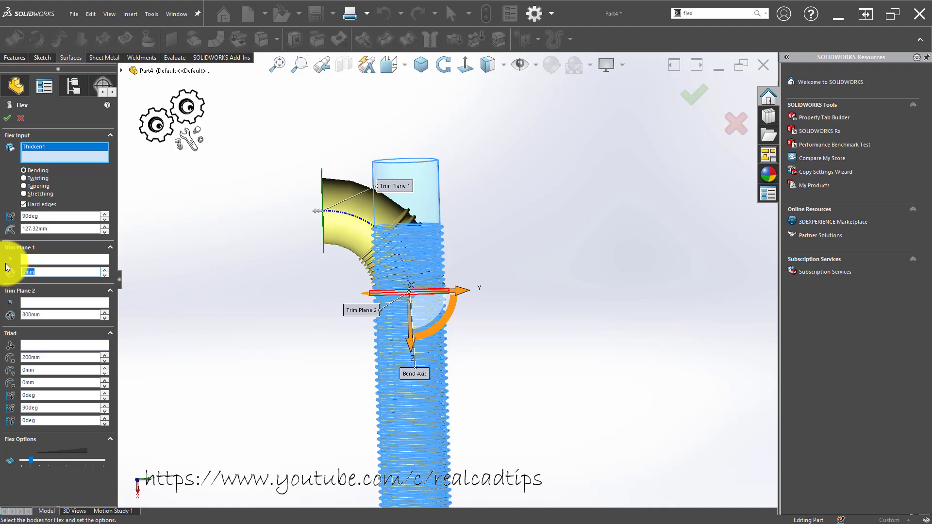
type("100")
key("Return")
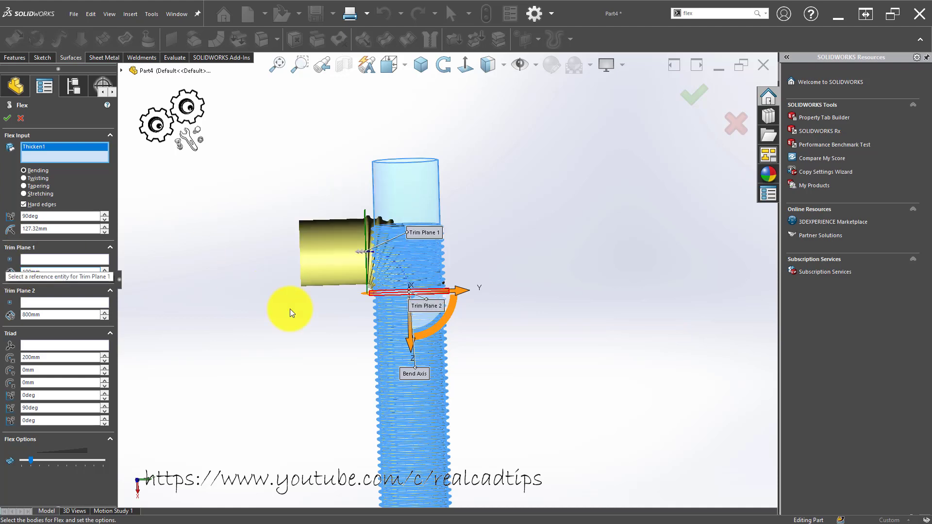
scroll(386, 298, "down", 2)
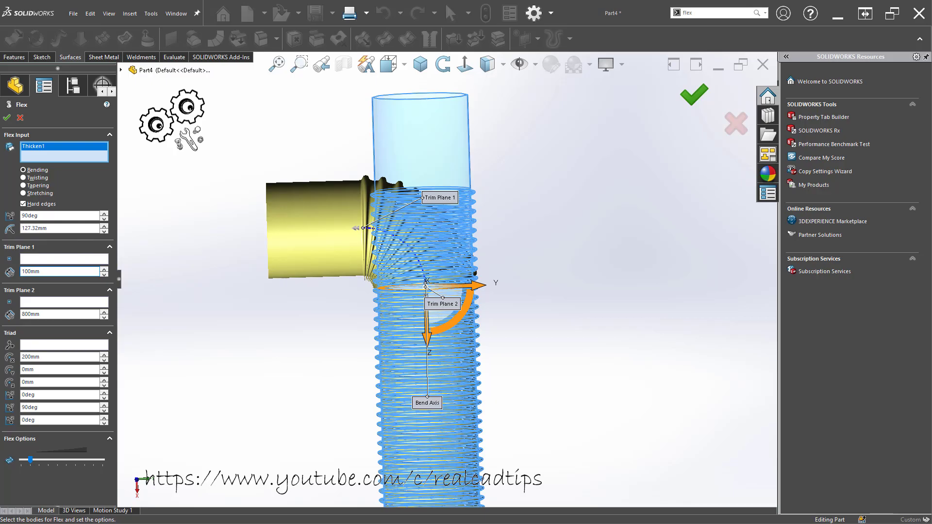
key("Return")
Step: Edit Flex1 and move Trim Plane 2 to 750 mm
scroll(383, 270, "down", 3)
mouse_move(383, 270)
middle_mouse_down()
mouse_move(438, 168)
mouse_move(458, 239)
mouse_move(416, 313)
mouse_move(387, 270)
middle_mouse_up()
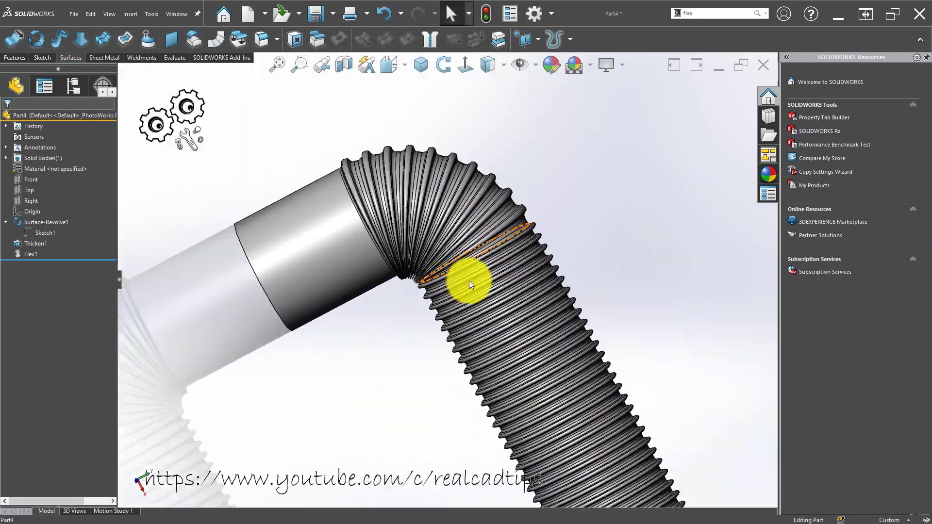
mouse_move(469, 282)
middle_mouse_down()
mouse_move(520, 145)
mouse_move(573, 338)
mouse_move(496, 509)
mouse_move(609, 388)
mouse_move(530, 453)
mouse_move(124, 305)
middle_mouse_up()
double_click(27, 252)
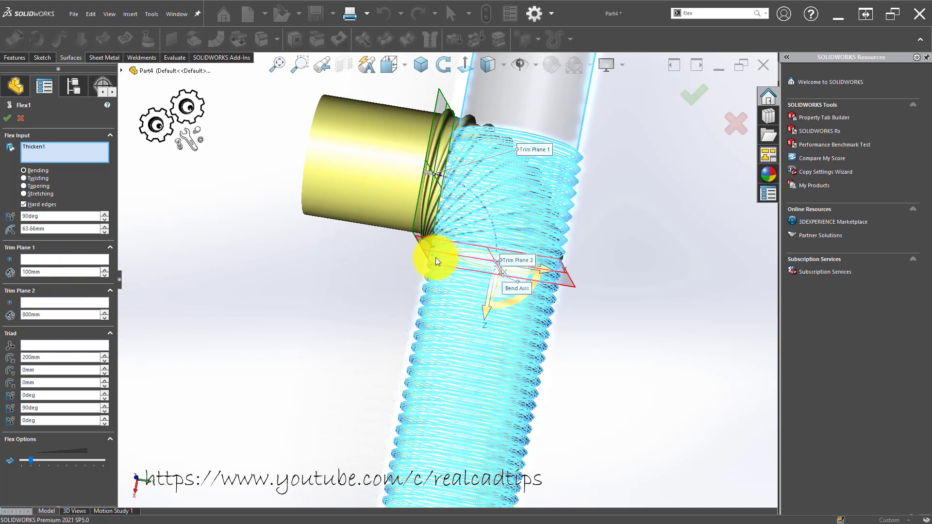
scroll(348, 295, "up", 2)
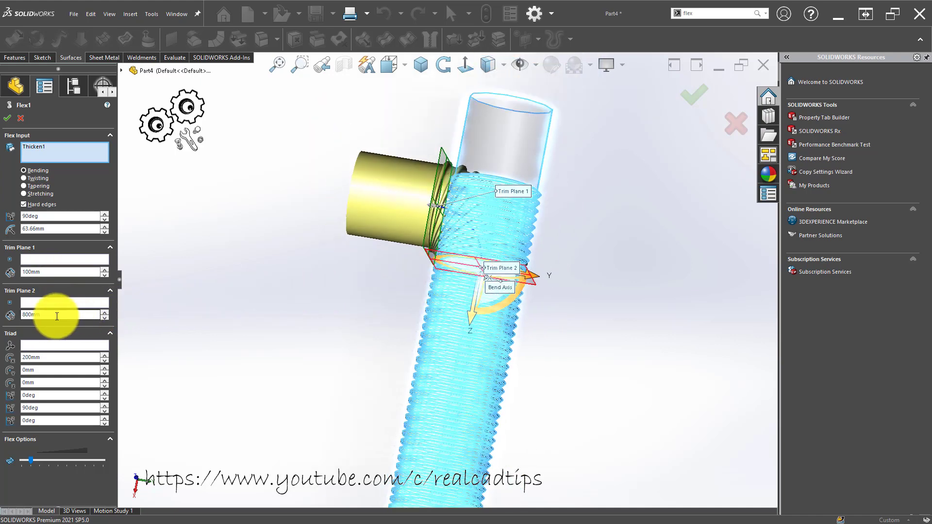
double_click(39, 313)
type("75")
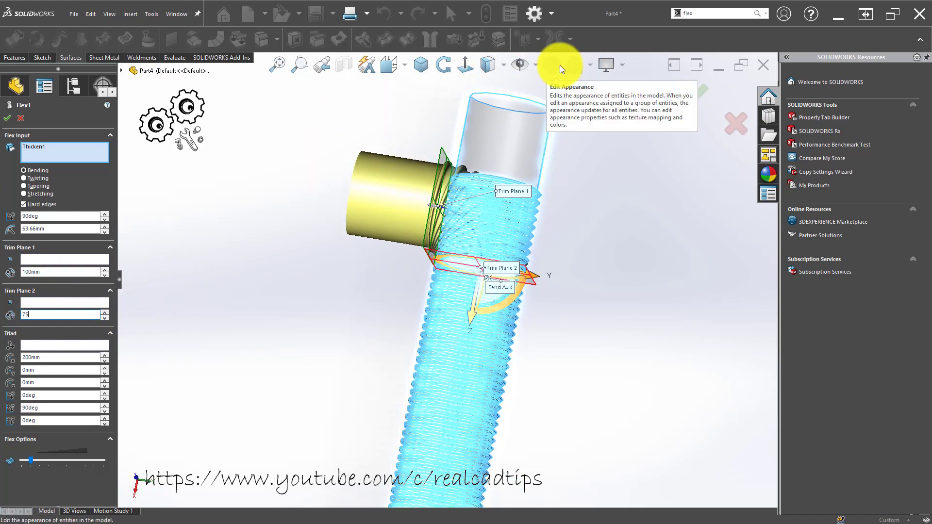
type("0")
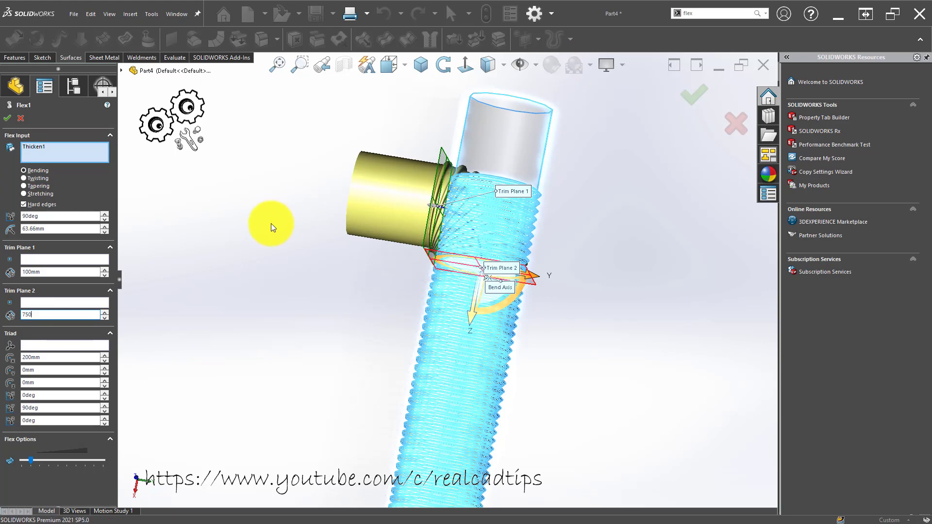
key("Return")
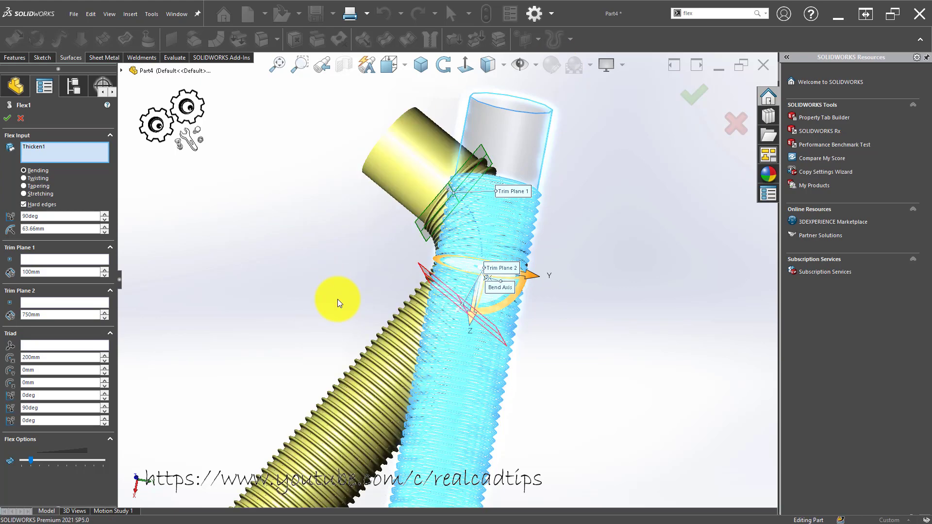
Step: Move the bend position to 250 mm and accept the rebuilt Flex1
left_click(53, 272)
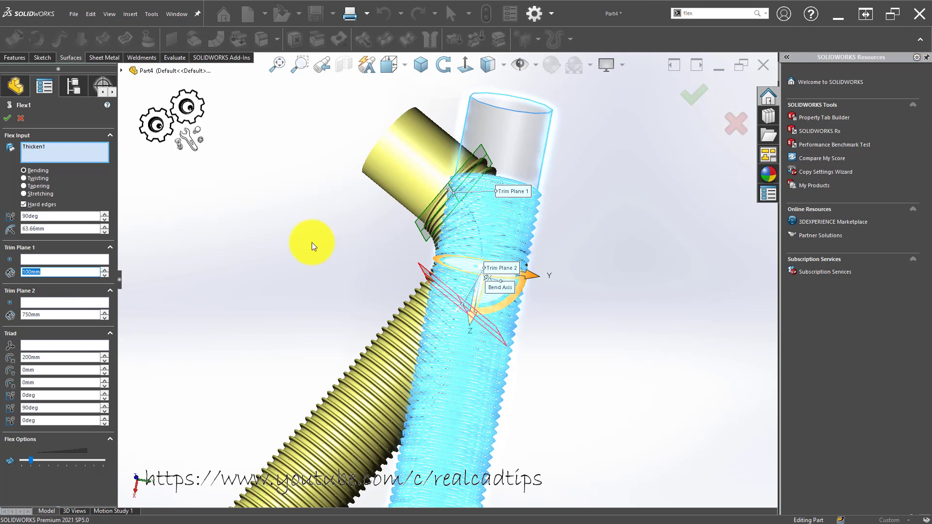
left_click(43, 359)
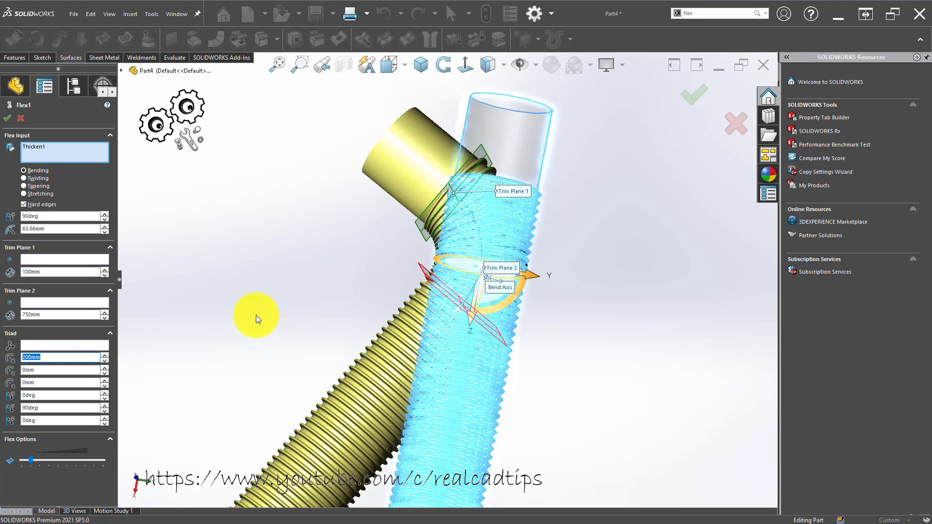
type("250")
key("Return")
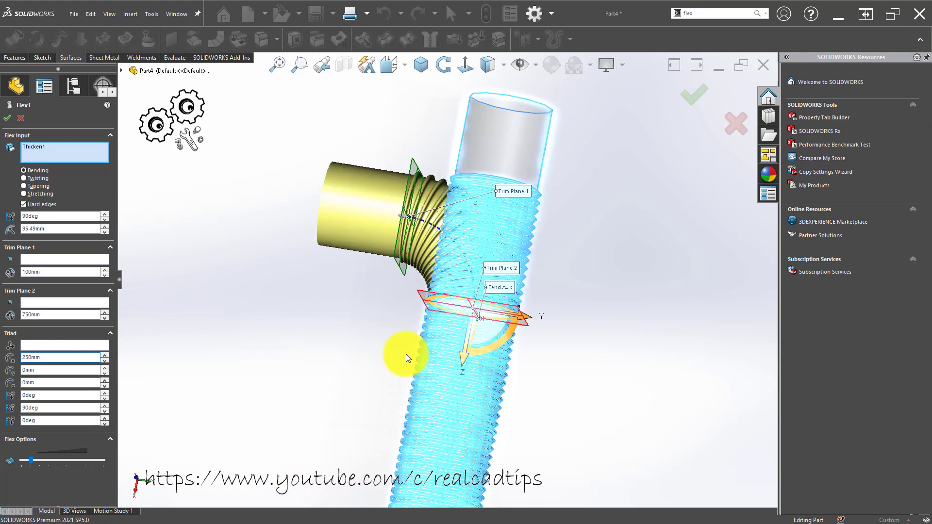
middle_click_drag(407, 321, 382, 389)
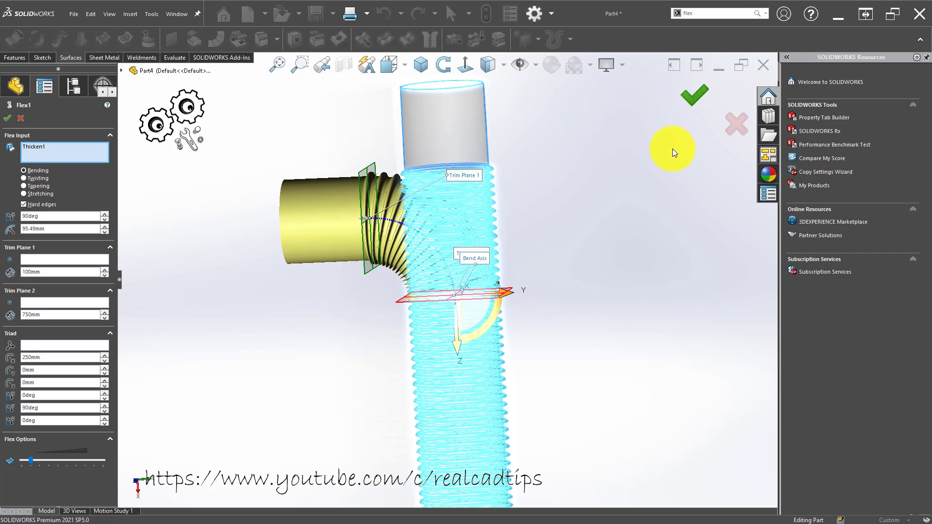
key("Return")
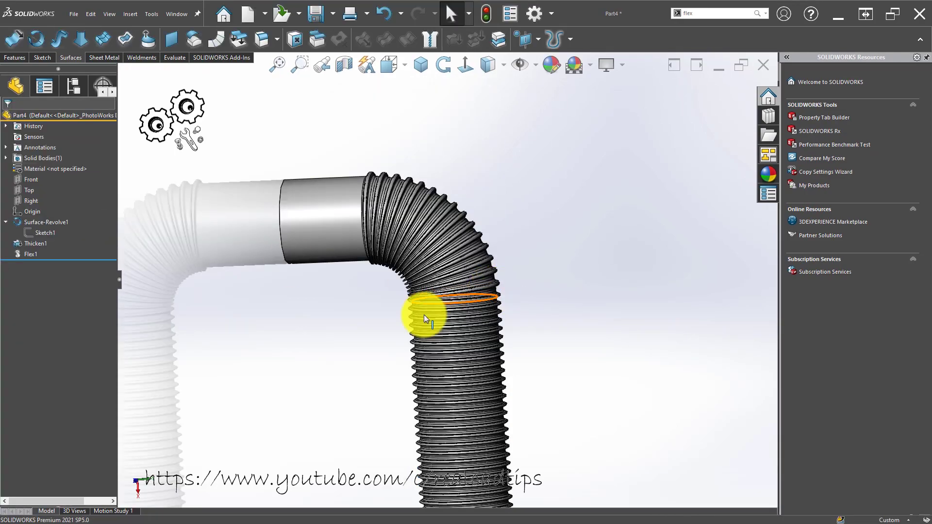
Step: Inspect the finished 90° elbow and return to the isometric view
scroll(417, 272, "down", 3)
scroll(437, 219, "down", 3)
middle_click_drag(452, 186, 443, 285)
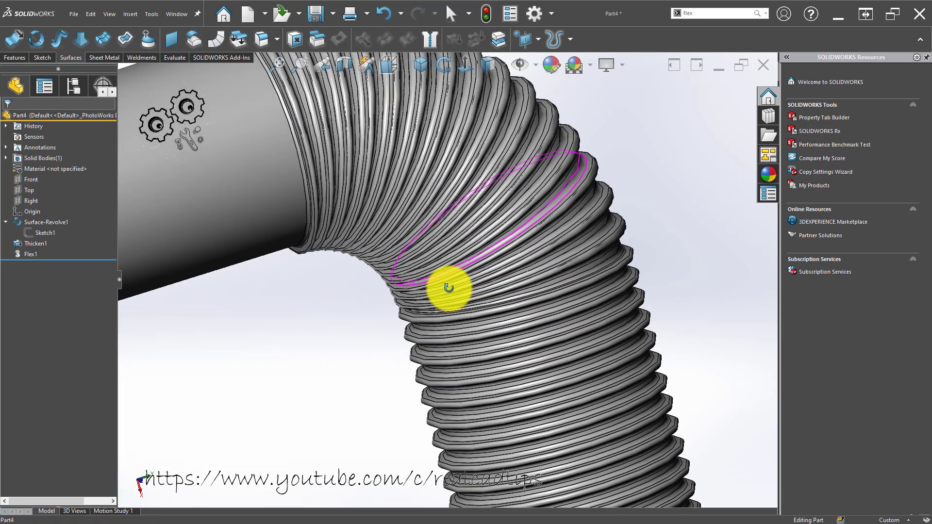
scroll(443, 285, "up", 5)
left_click(424, 67)
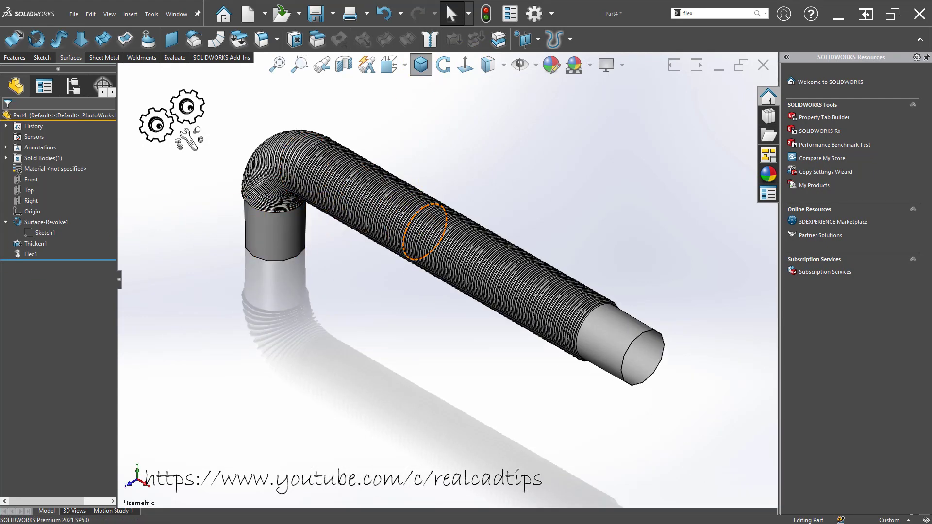
Step: Try the polished steel appearance on the hose and browse the metal swatches
left_click(768, 174)
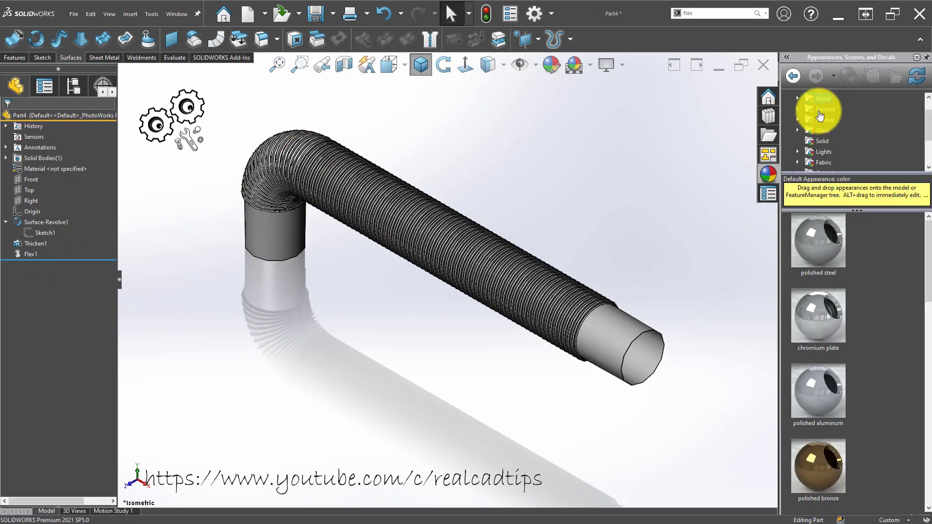
left_click_drag(822, 246, 628, 335)
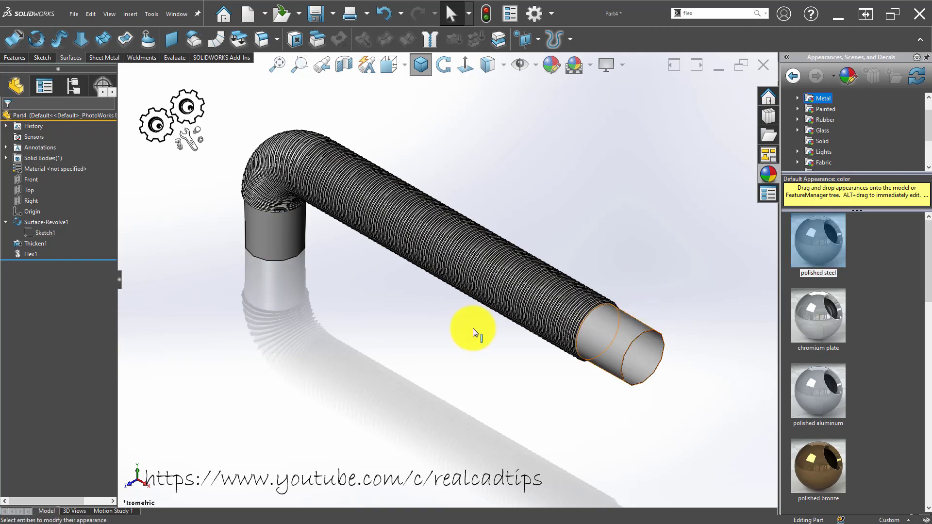
scroll(340, 214, "down", 3)
scroll(380, 281, "down", 3)
middle_click_drag(380, 281, 366, 186)
scroll(340, 209, "down", 5)
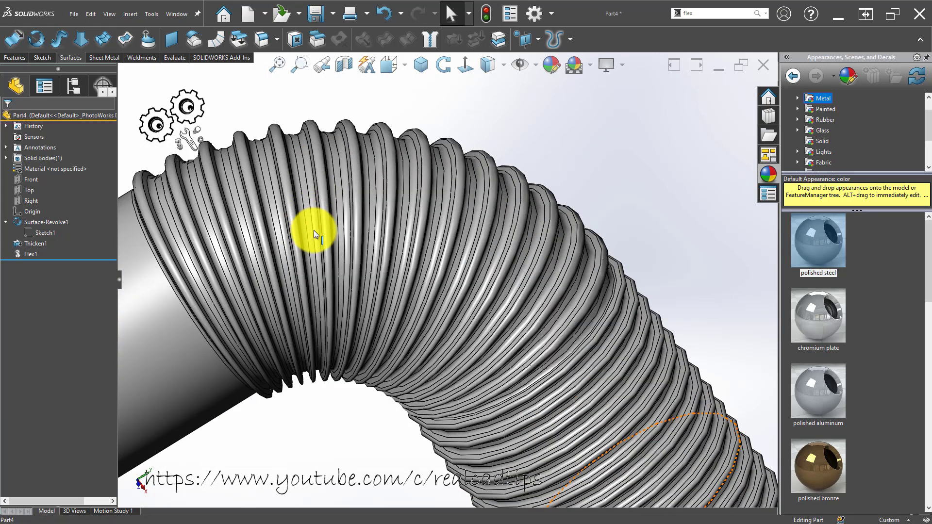
scroll(864, 362, "down", 5)
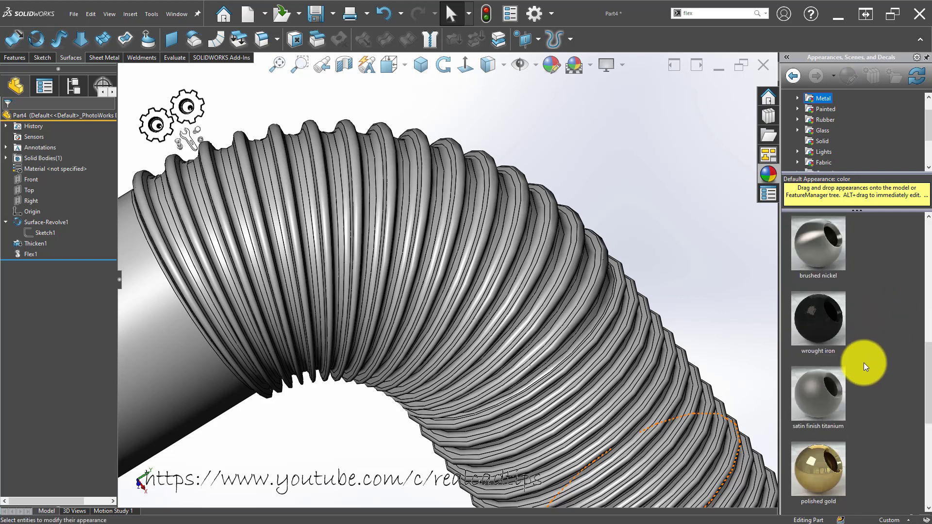
scroll(863, 362, "down", 5)
scroll(864, 365, "down", 5)
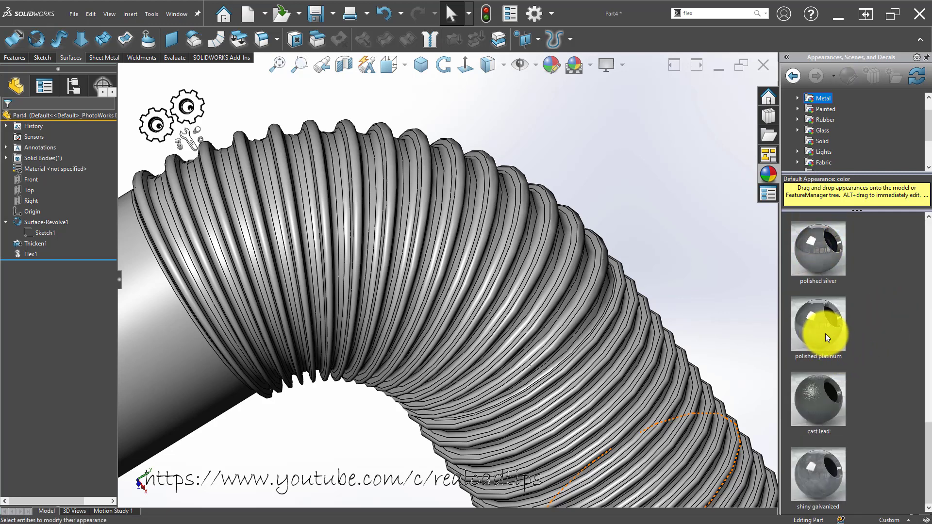
scroll(830, 330, "up", 1)
scroll(830, 328, "down", 1)
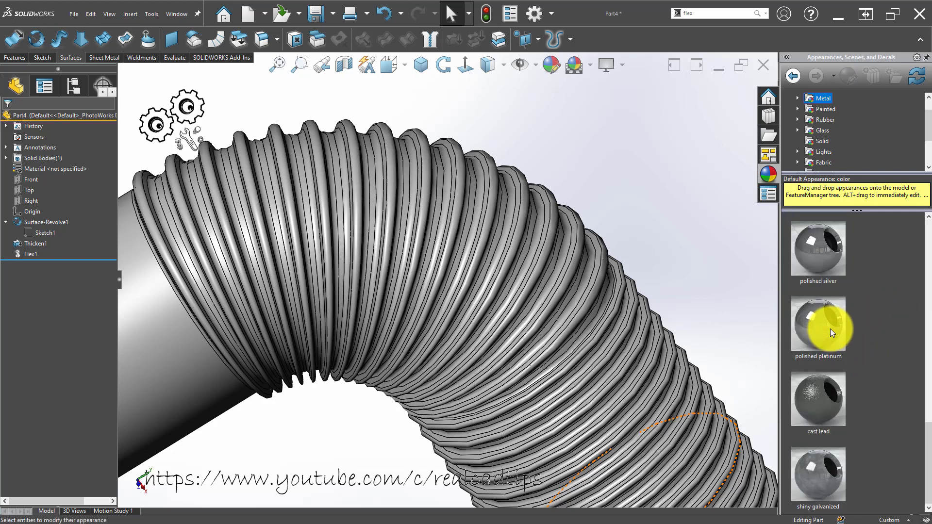
scroll(830, 441, "up", 3)
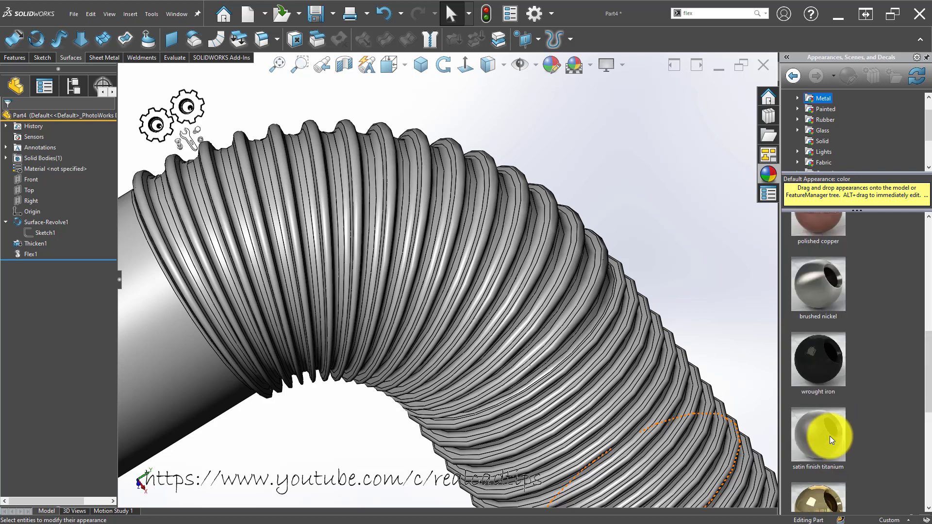
scroll(831, 427, "up", 3)
scroll(834, 405, "up", 1)
scroll(834, 405, "up", 2)
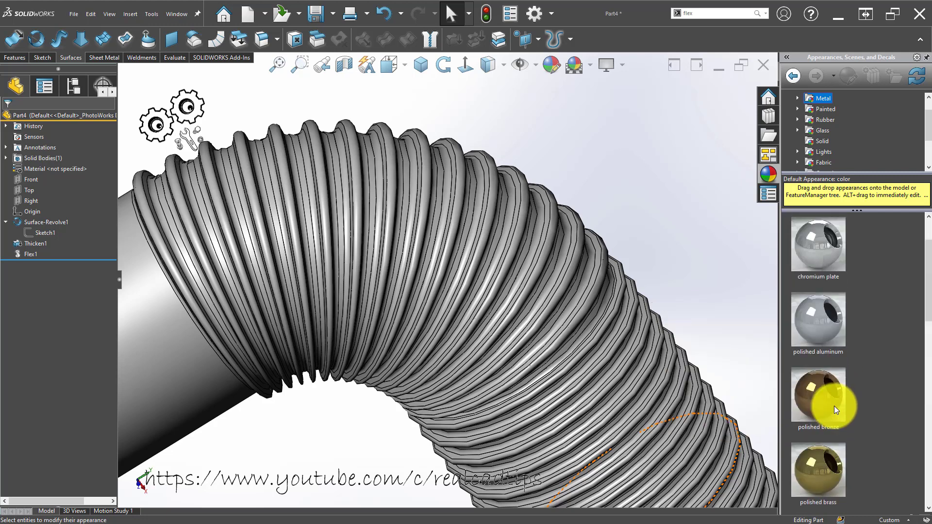
Step: Apply polished aluminum to the whole hose part
left_click_drag(818, 328, 172, 326)
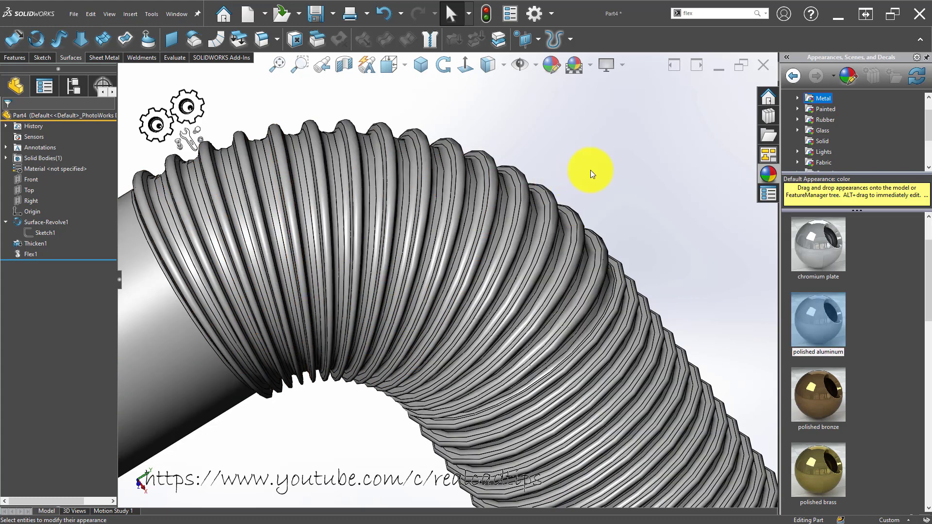
left_click_drag(806, 313, 167, 348)
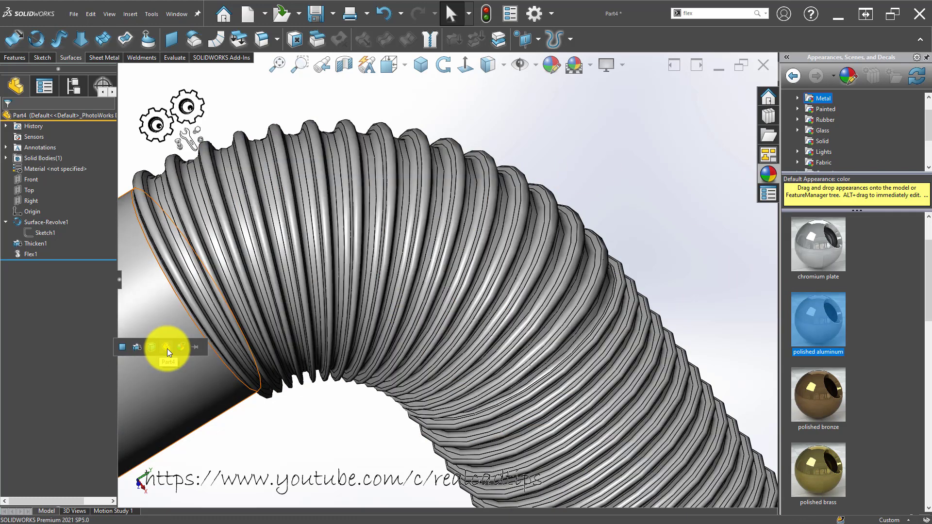
left_click(167, 349)
mouse_move(487, 197)
middle_mouse_down()
mouse_move(493, 336)
mouse_move(424, 300)
mouse_move(468, 296)
middle_mouse_up()
scroll(365, 321, "down", 5)
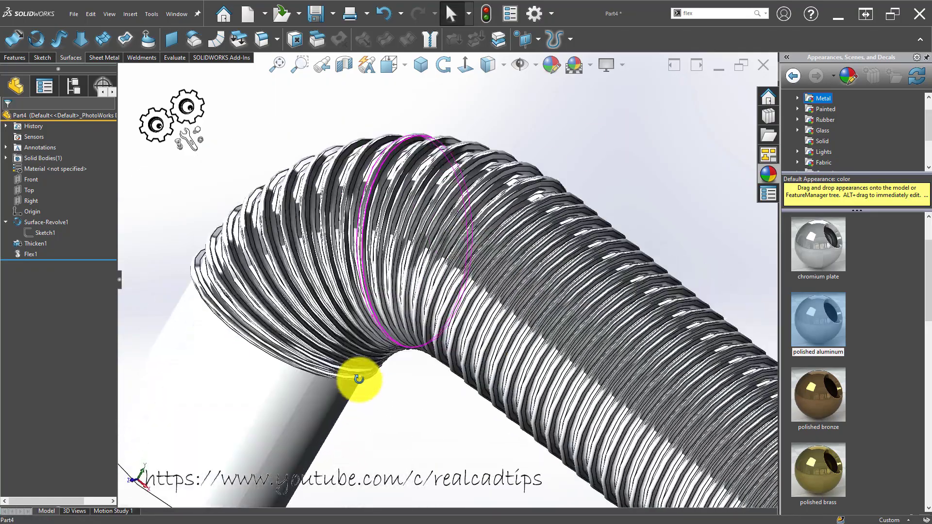
scroll(359, 379, "down", 3)
scroll(348, 315, "up", 3)
scroll(348, 327, "up", 3)
scroll(347, 326, "up", 2)
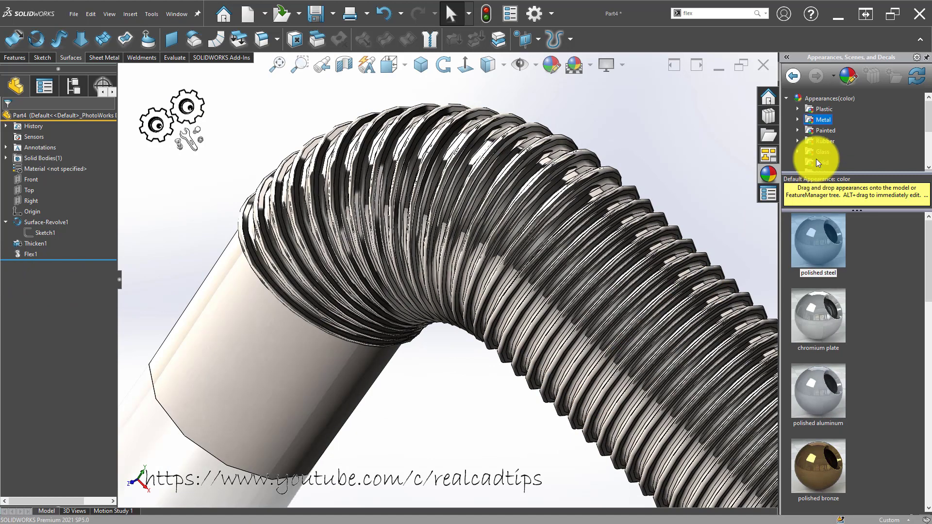
Step: Apply the machined steel appearance from Metal > Steel to the whole part
left_click(797, 120)
left_click(832, 108)
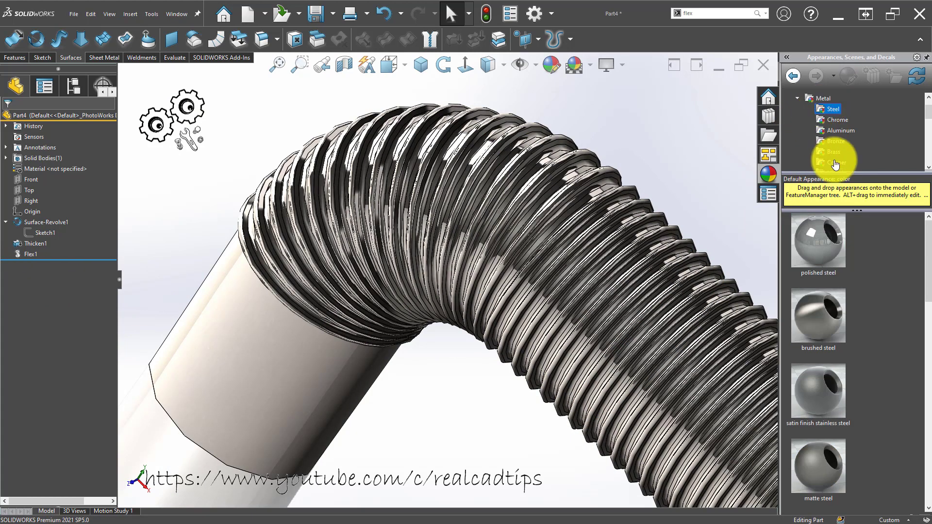
scroll(864, 316, "down", 1)
scroll(864, 315, "down", 1)
scroll(864, 315, "down", 2)
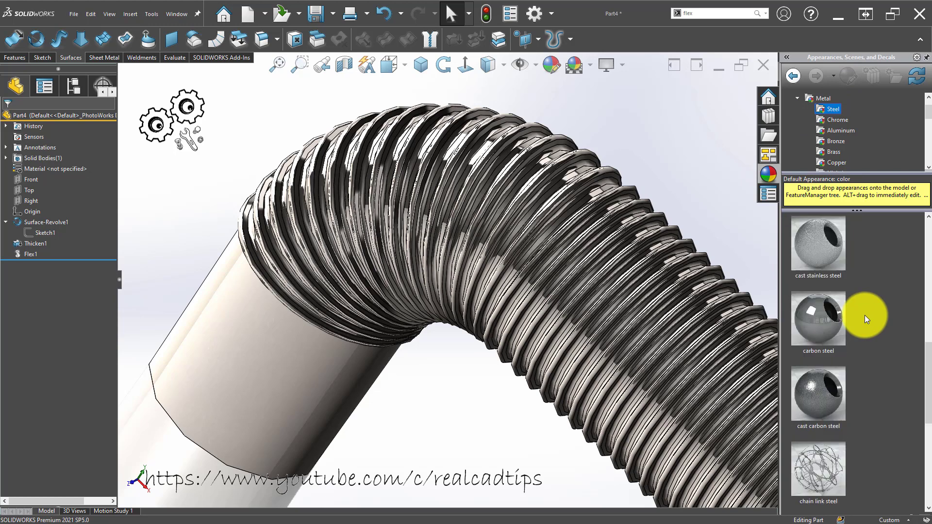
scroll(864, 318, "down", 1)
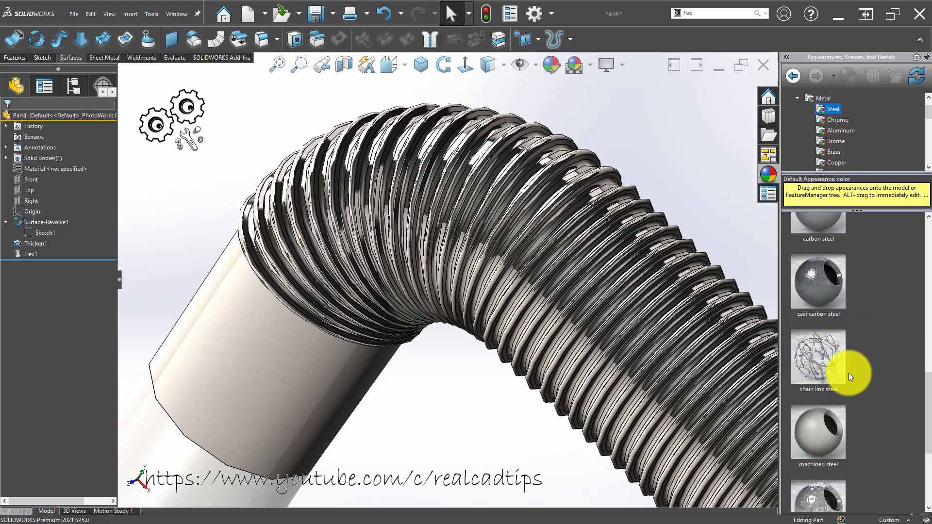
left_click_drag(809, 435, 274, 384)
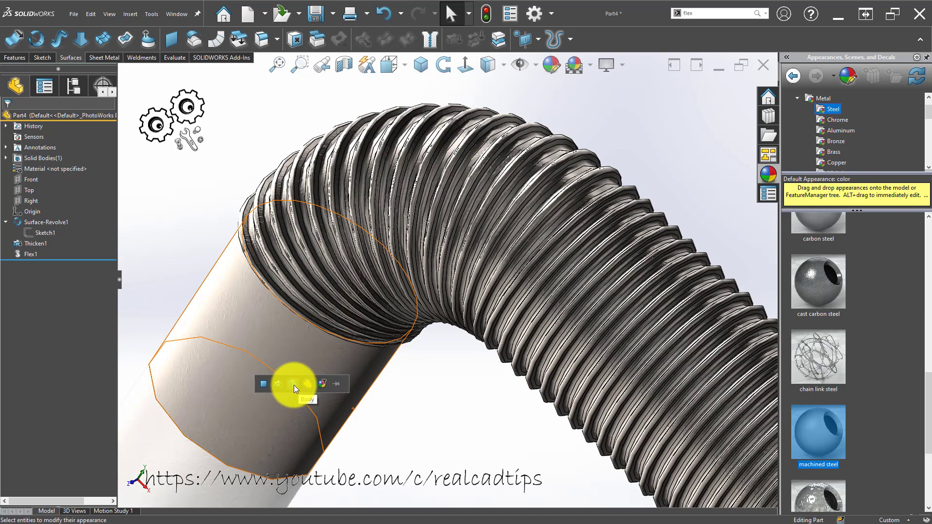
left_click(293, 386)
Step: Inspect the steel-finished hose and show it in Front view
scroll(426, 245, "up", 3)
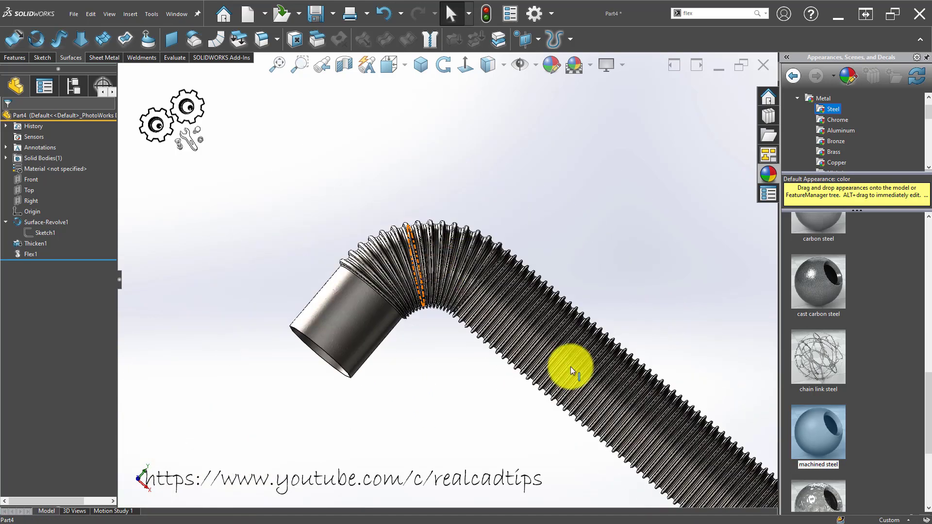
middle_click_drag(545, 380, 526, 374)
scroll(557, 439, "up", 3)
scroll(482, 305, "down", 3)
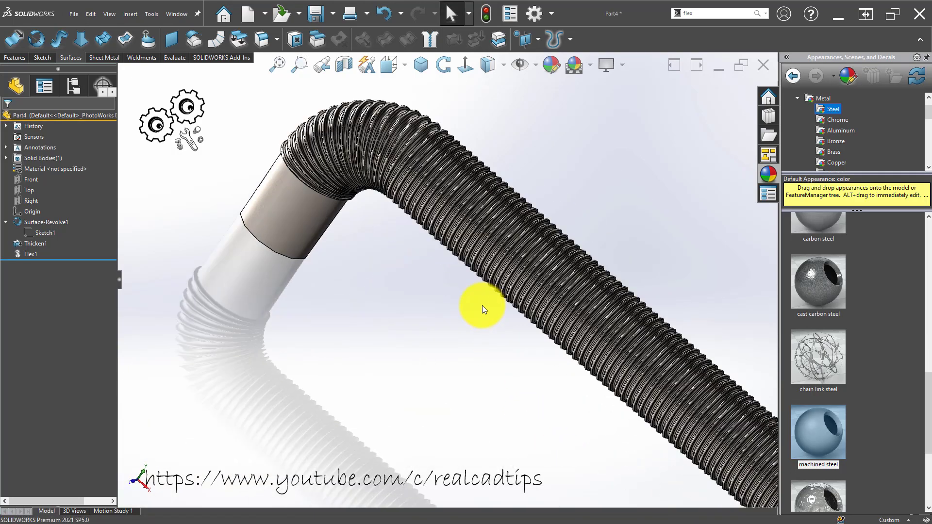
mouse_move(482, 305)
middle_mouse_down()
mouse_move(479, 251)
mouse_move(514, 256)
mouse_move(516, 216)
middle_mouse_up()
scroll(516, 217, "down", 2)
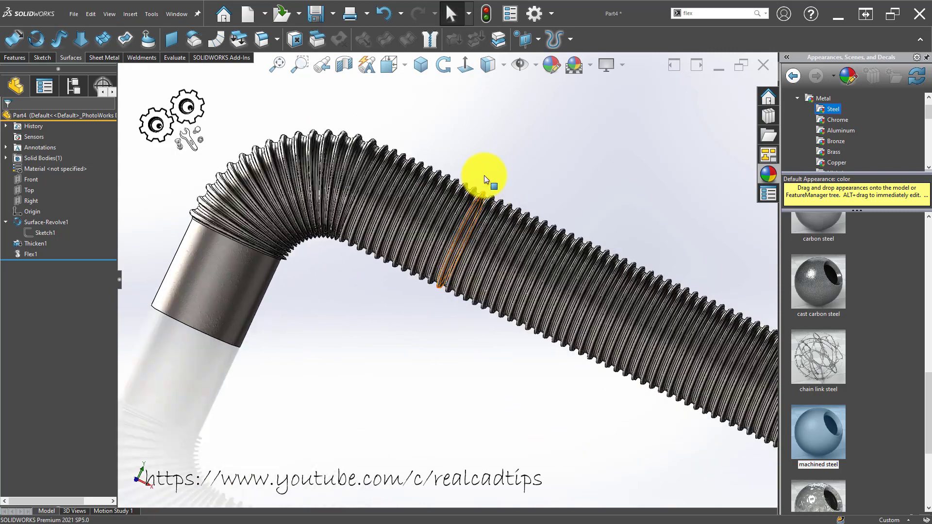
left_click(467, 66)
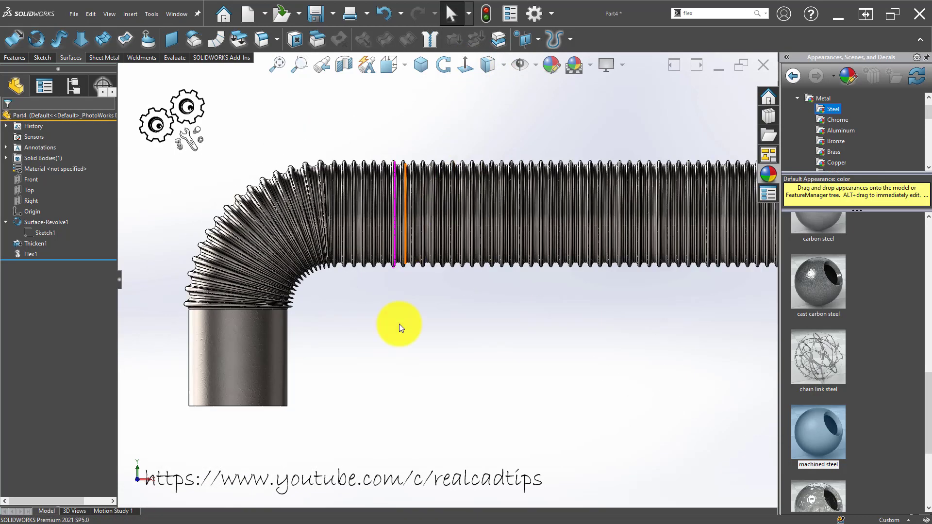
scroll(663, 279, "down", 1)
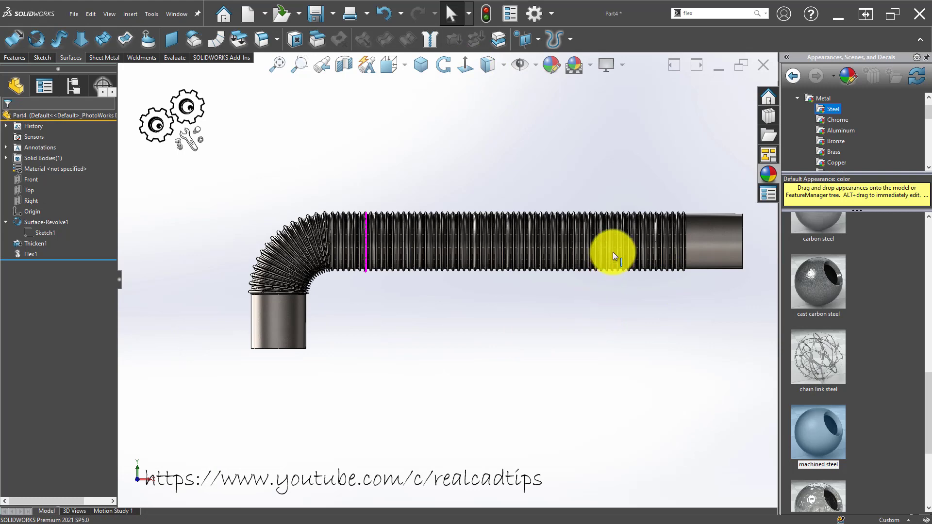